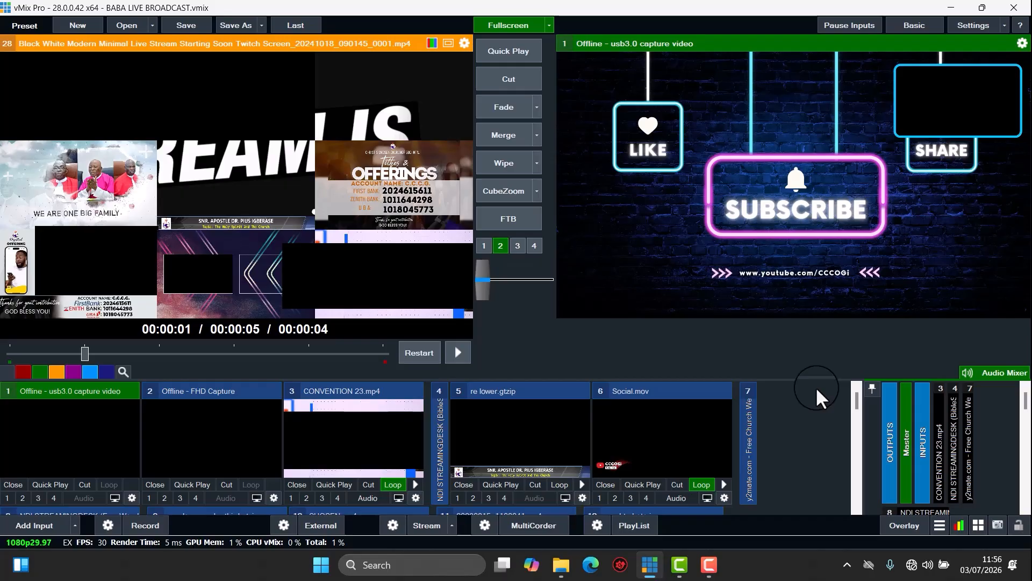
- Open GT Title Designer and draw a text block about 1250 px wide and 120 px high in the canvas's lower part
click(936, 525)
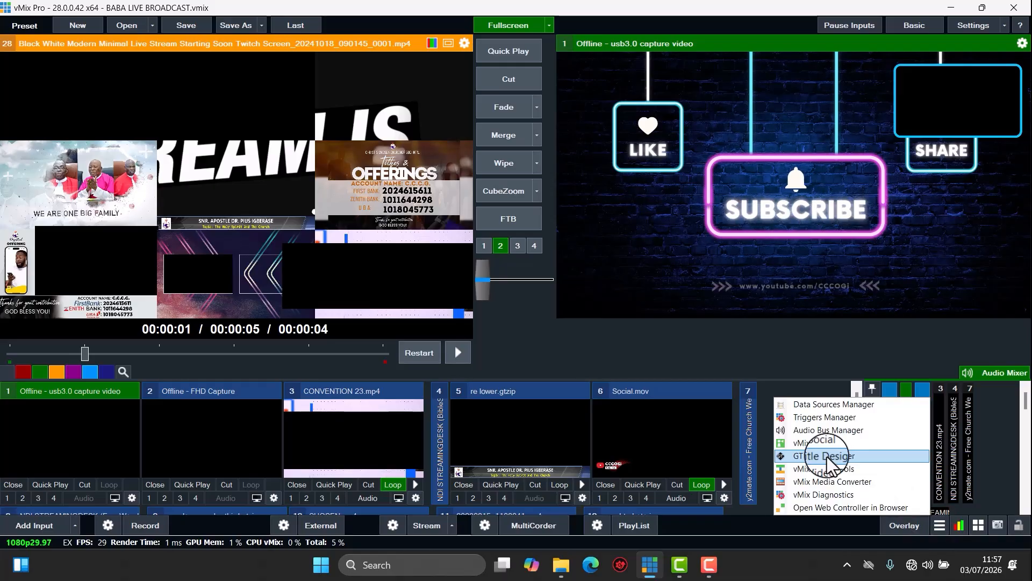
click(809, 455)
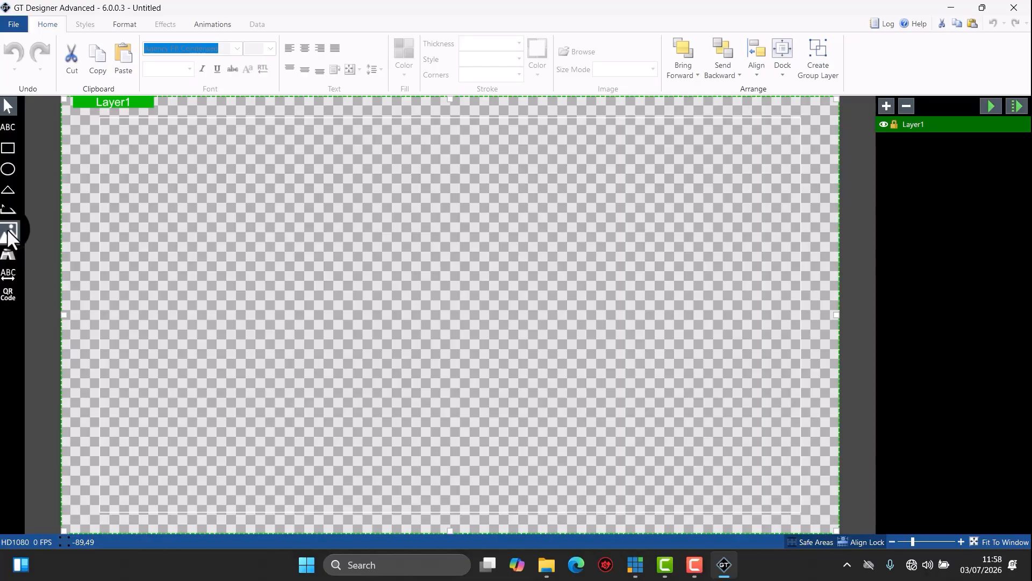
click(6, 134)
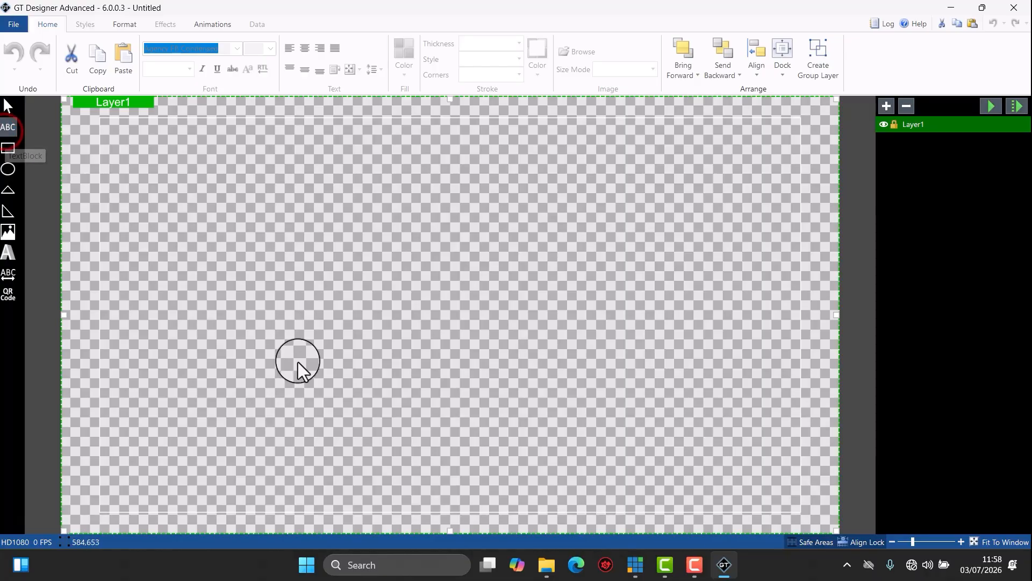
click(189, 402)
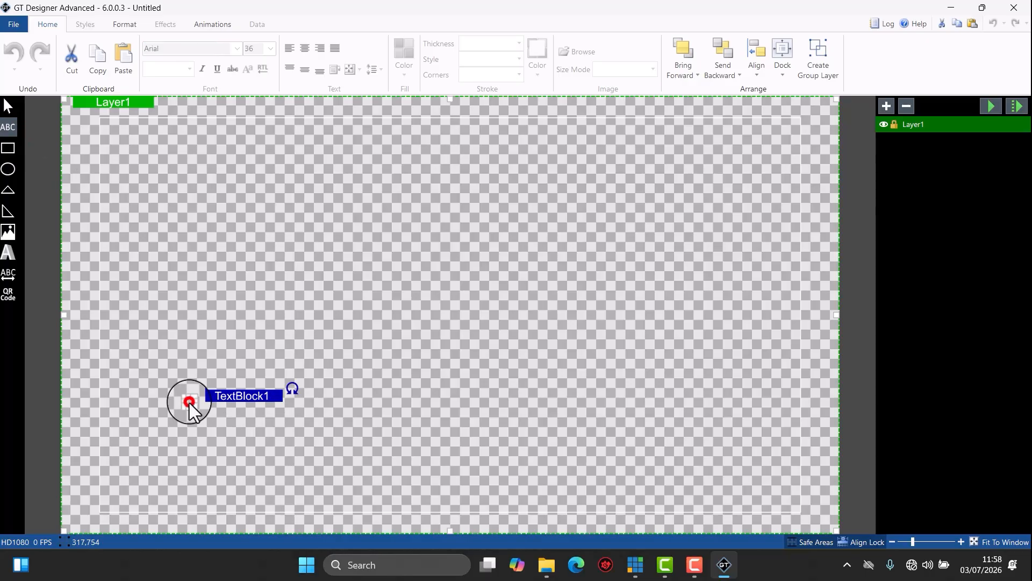
drag(471, 445, 697, 450)
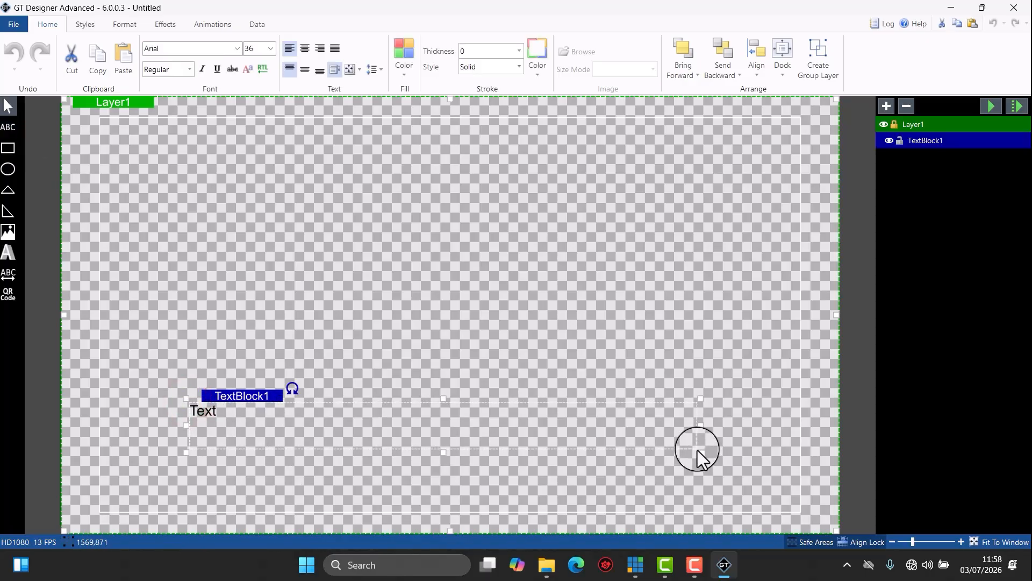
- Replace the text block's placeholder with "XAMI LIVE TUTORIAL"
click(210, 412)
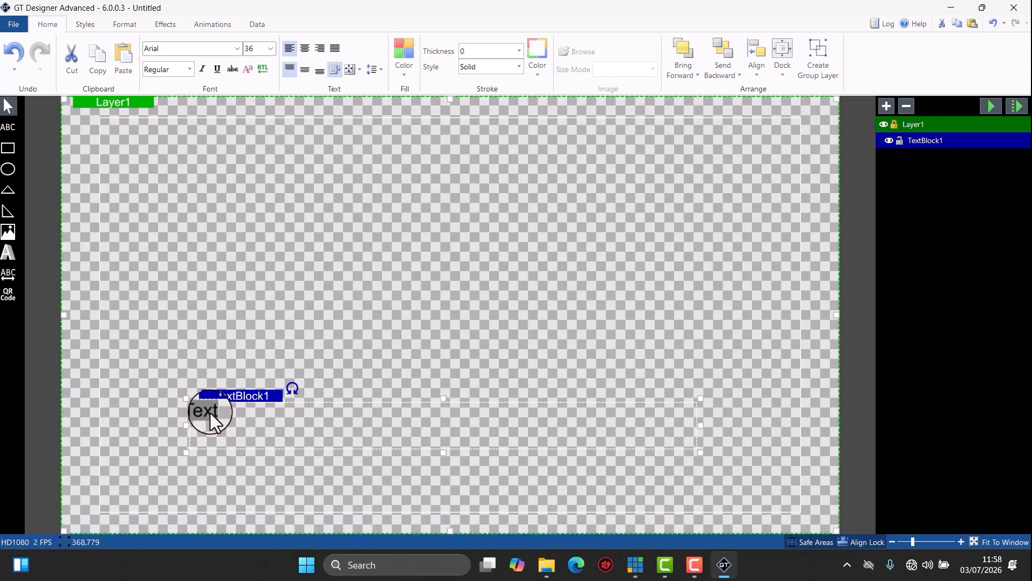
text(KAMI)
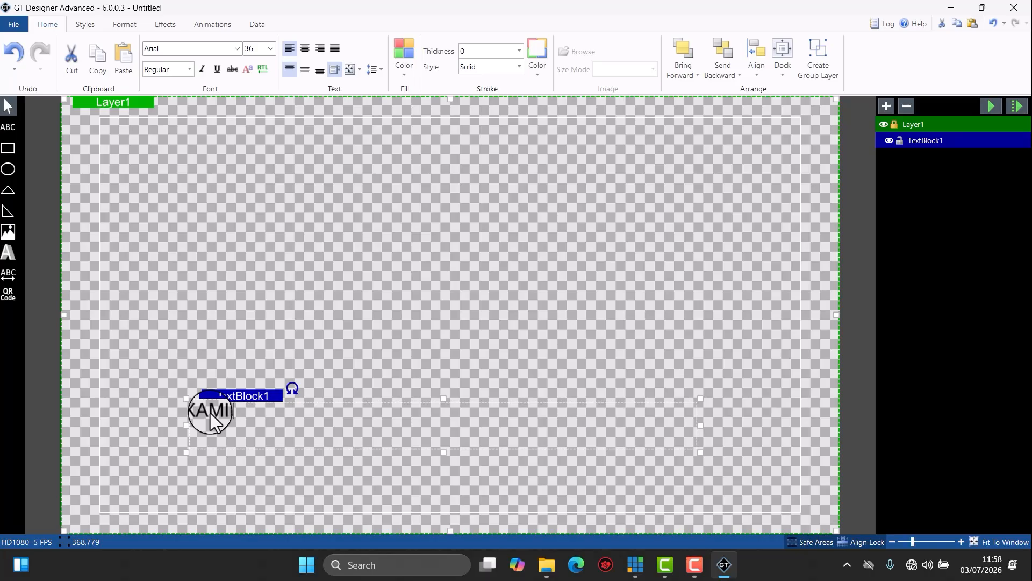
text(LIVE TUR)
key(BackSpace)
text(TORIAL)
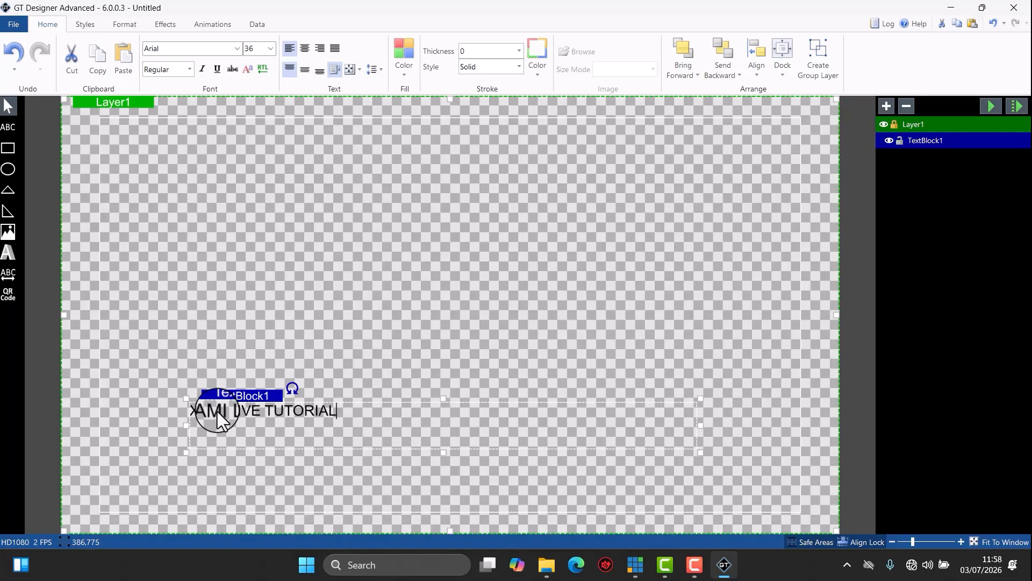
- Select all of the title text and fill it with a light golden yellow
key(ctrl+a)
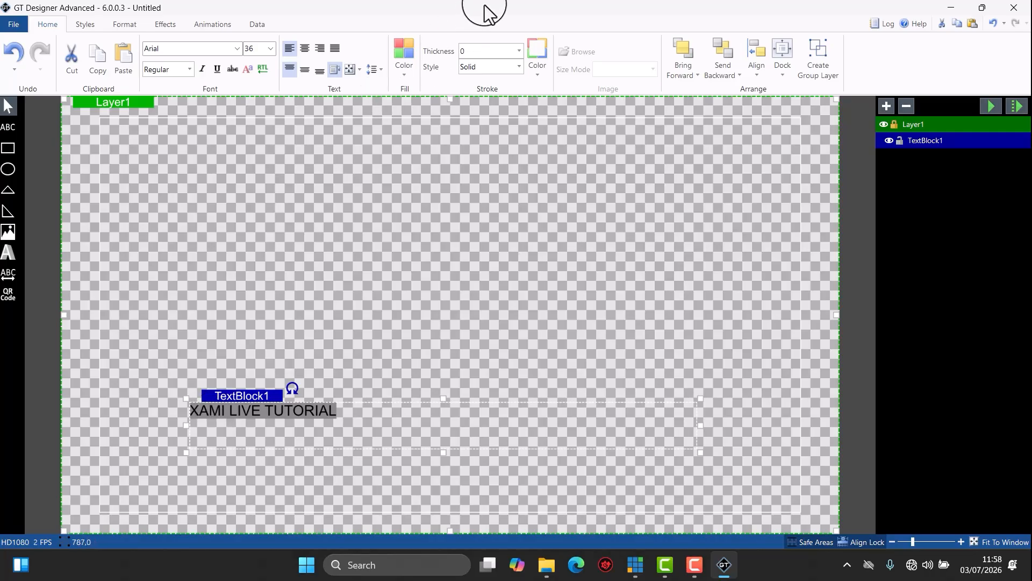
click(454, 8)
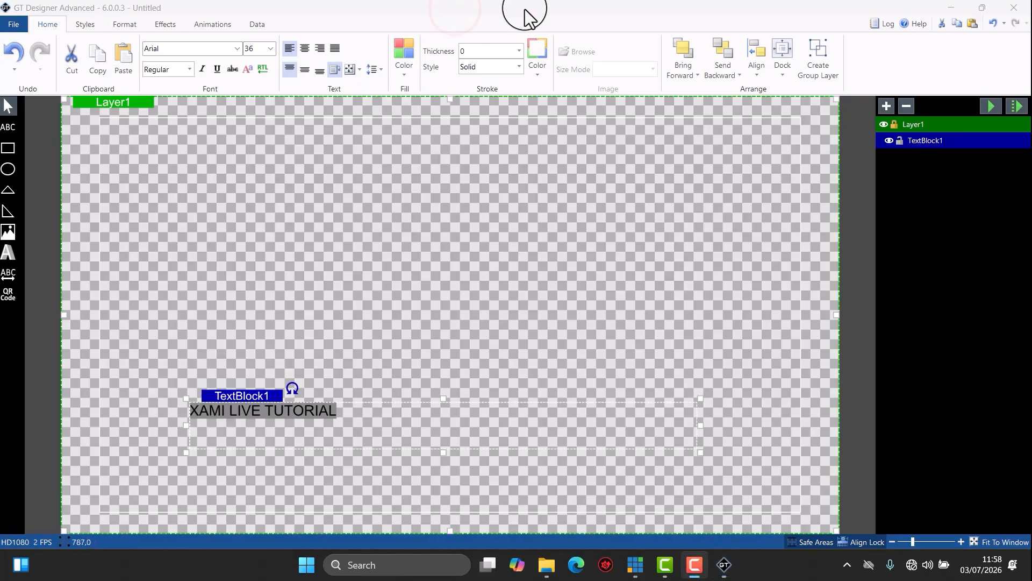
click(401, 75)
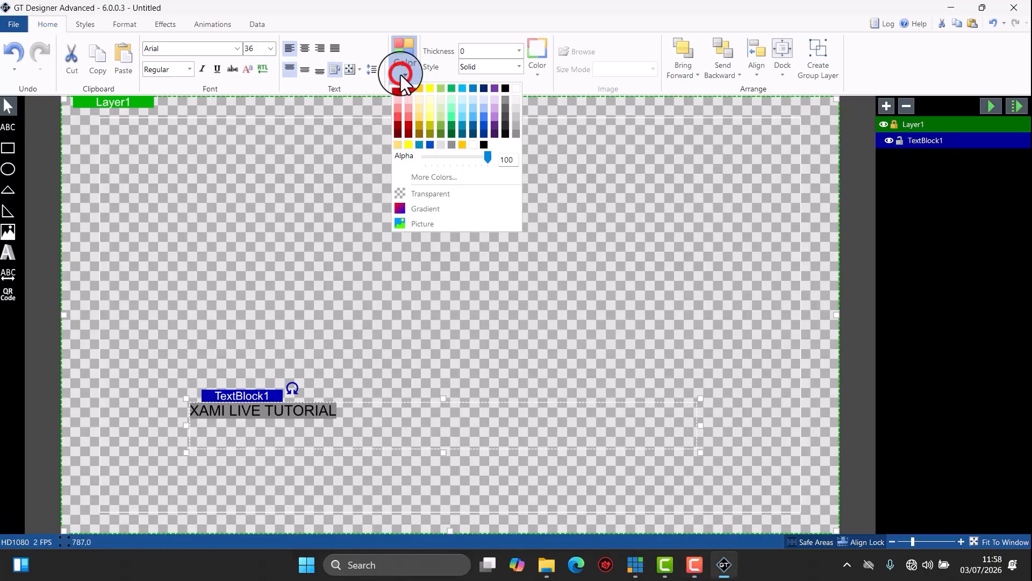
click(420, 114)
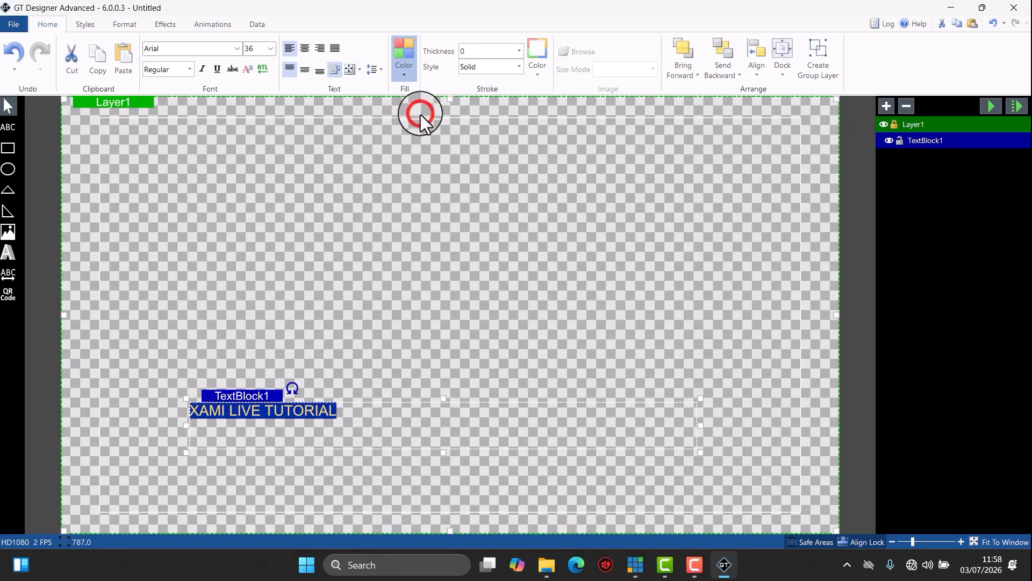
- Set the title text's font size to 50 and centre it horizontally in its block
click(272, 48)
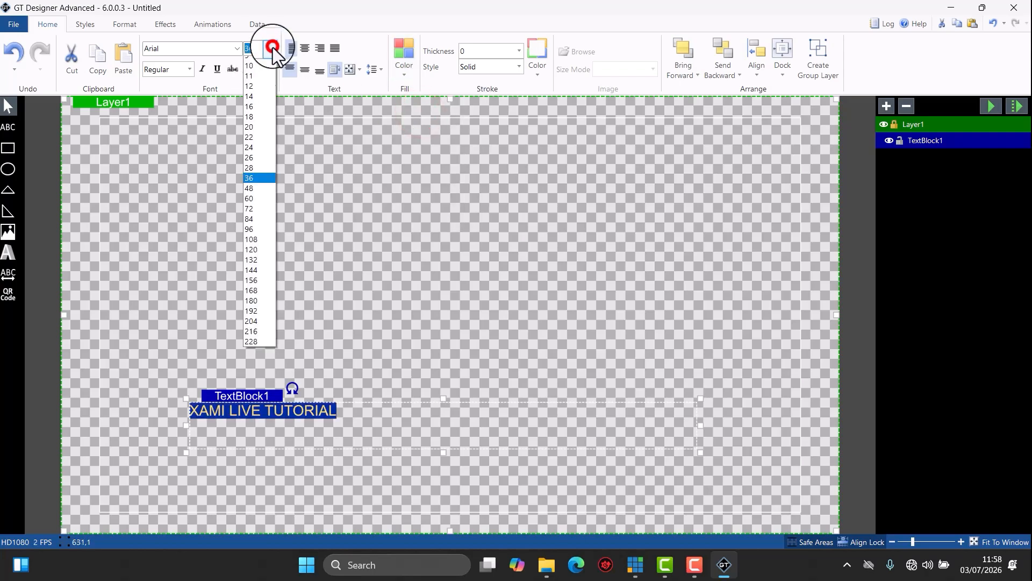
click(251, 207)
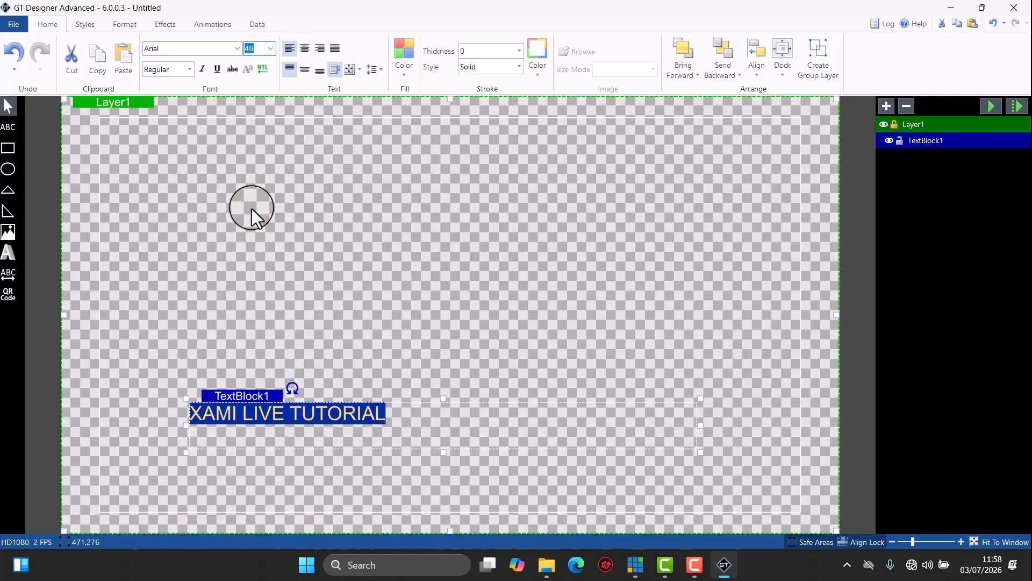
click(275, 47)
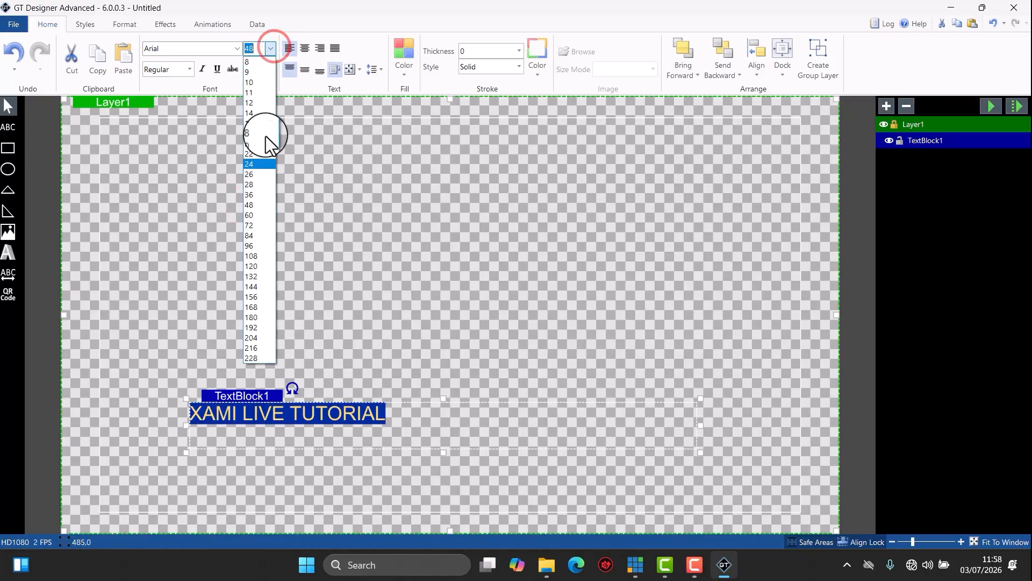
text(50)
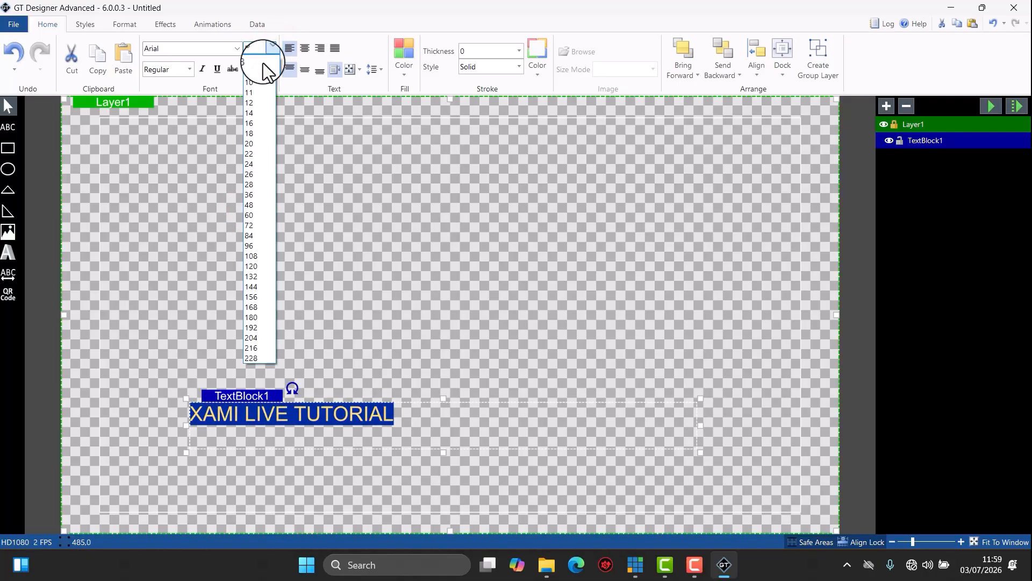
click(325, 22)
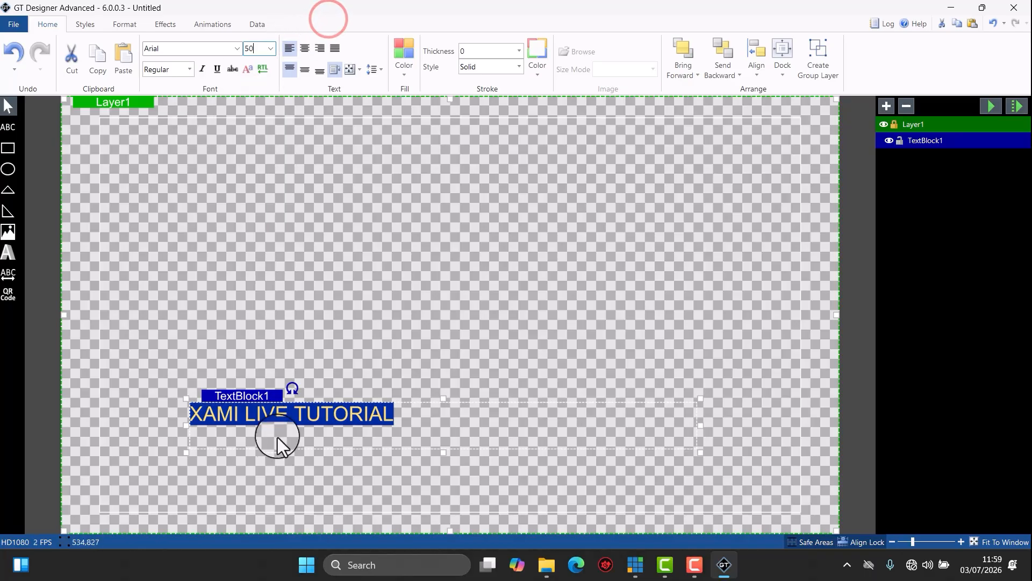
click(309, 51)
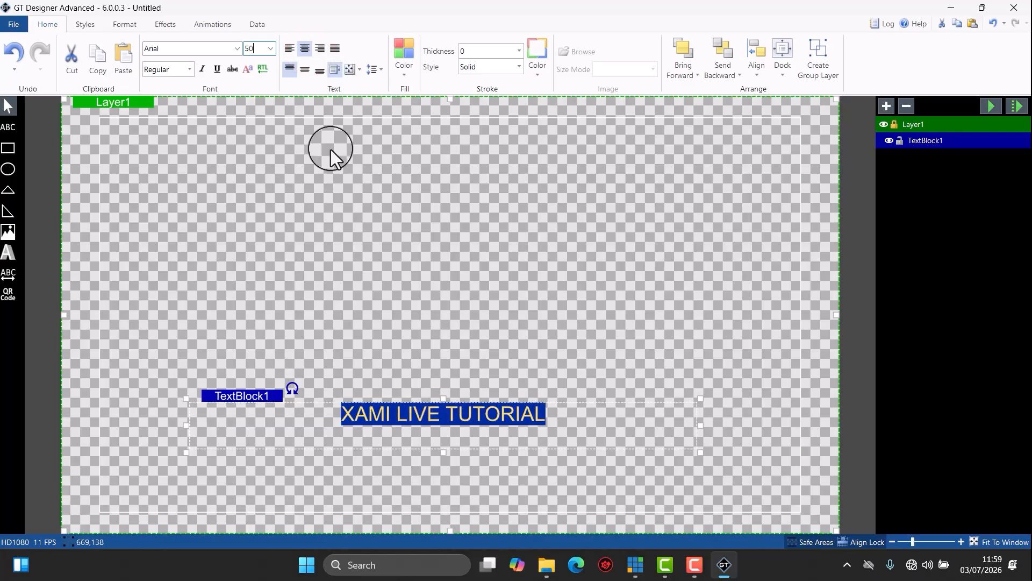
- Set the title text's font to Bahnschrift with Medium weight, and deselect the text block
click(237, 49)
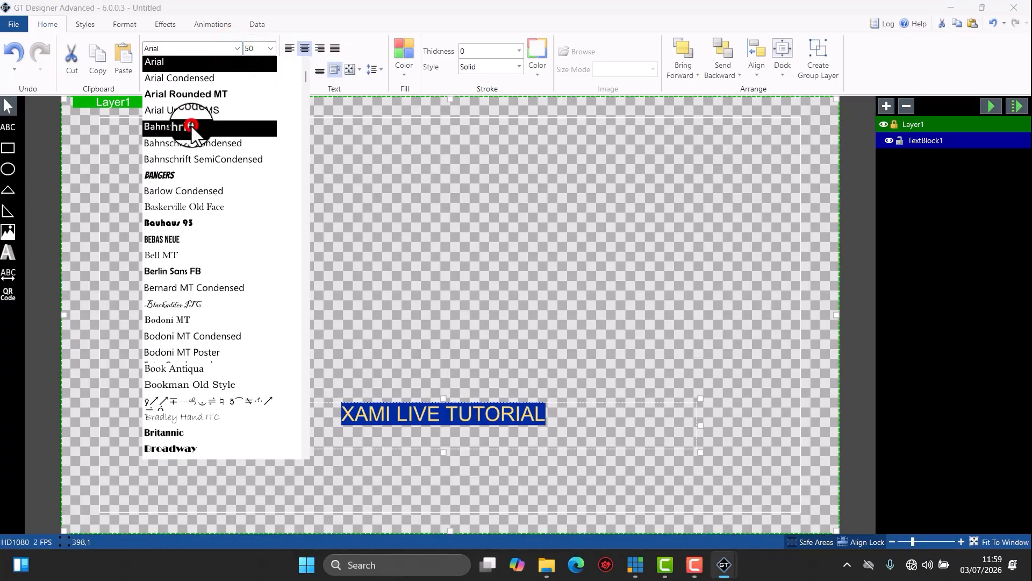
click(191, 128)
click(246, 50)
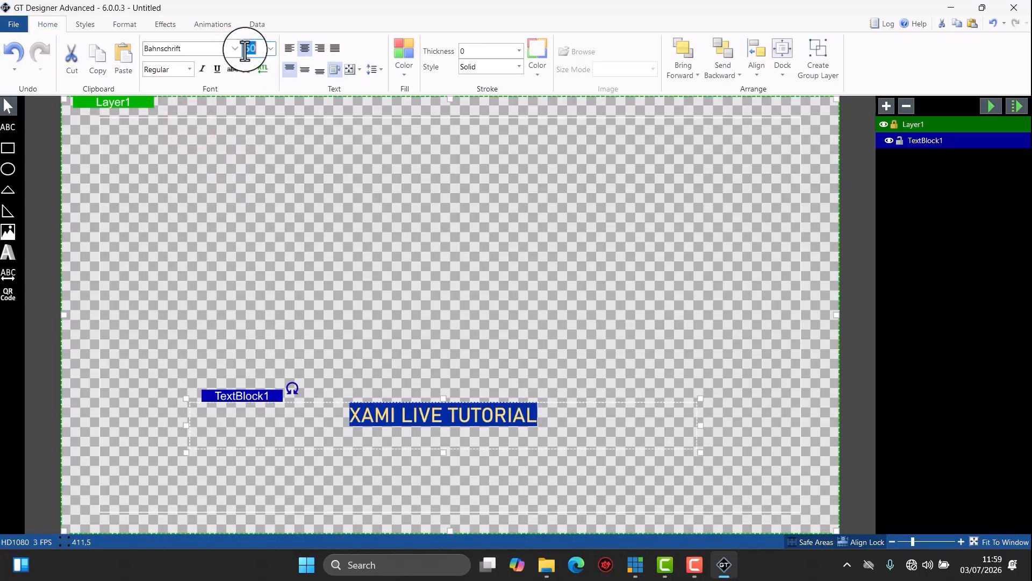
click(189, 69)
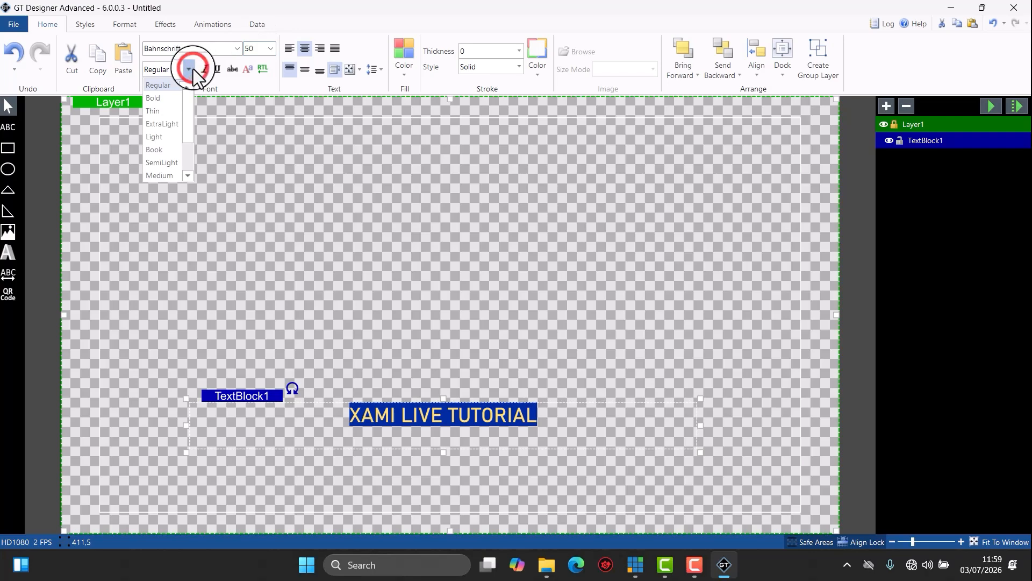
click(153, 100)
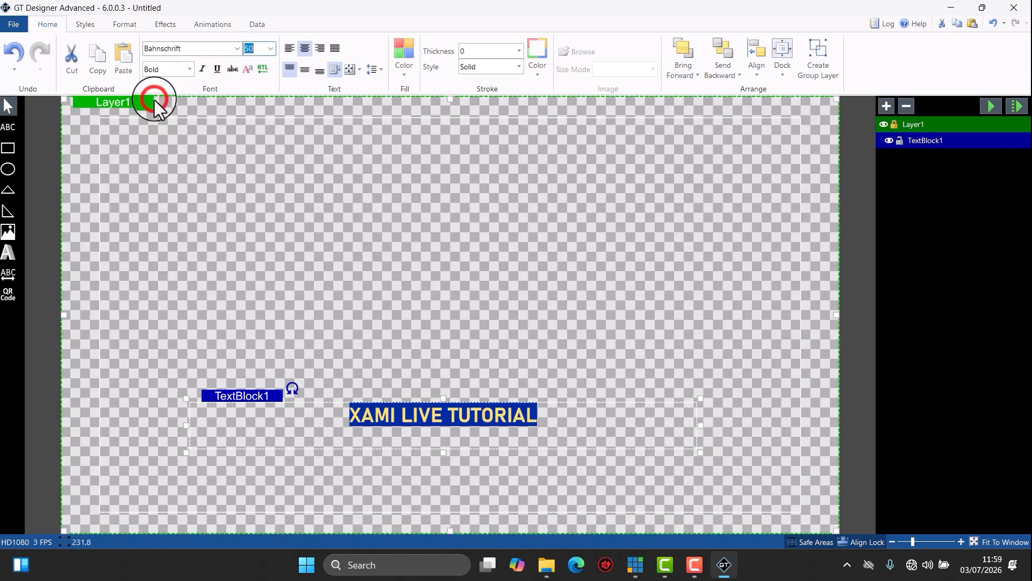
click(190, 69)
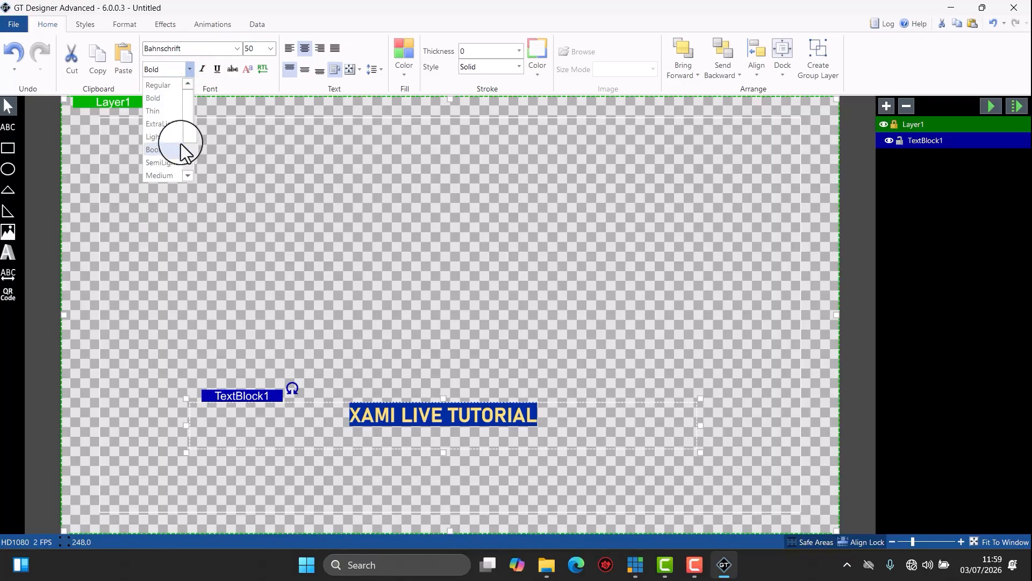
drag(185, 134, 186, 150)
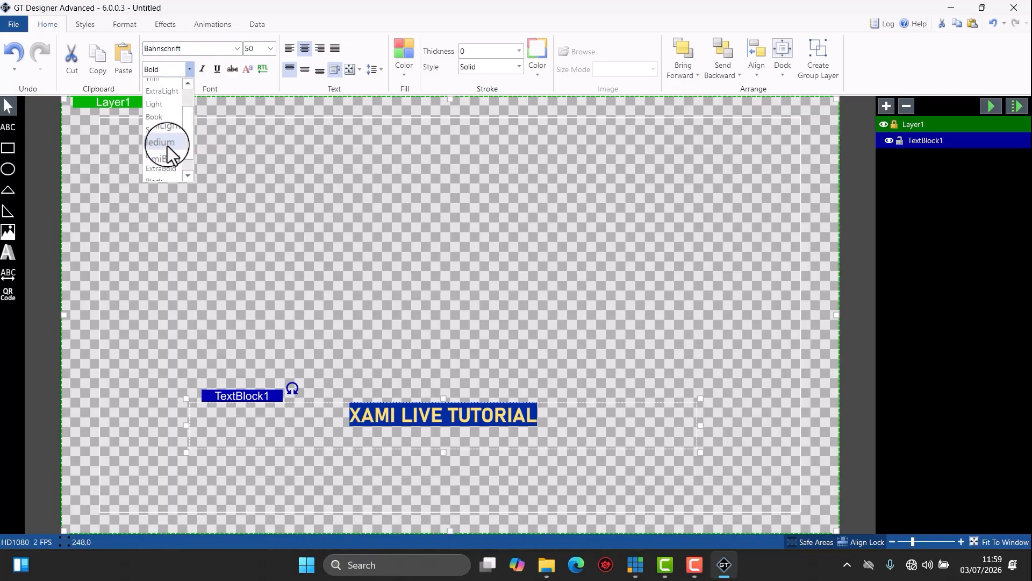
click(166, 143)
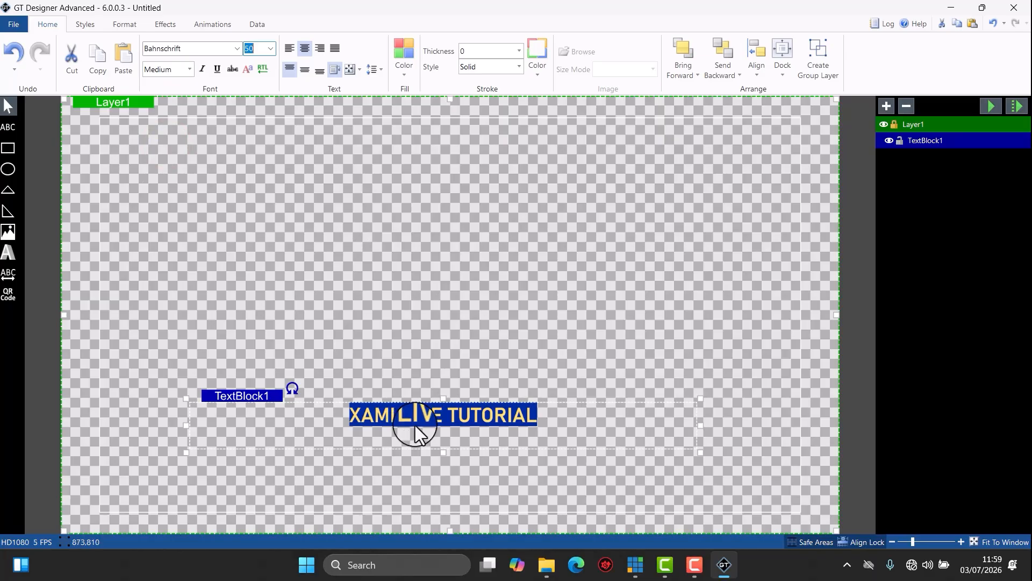
click(440, 415)
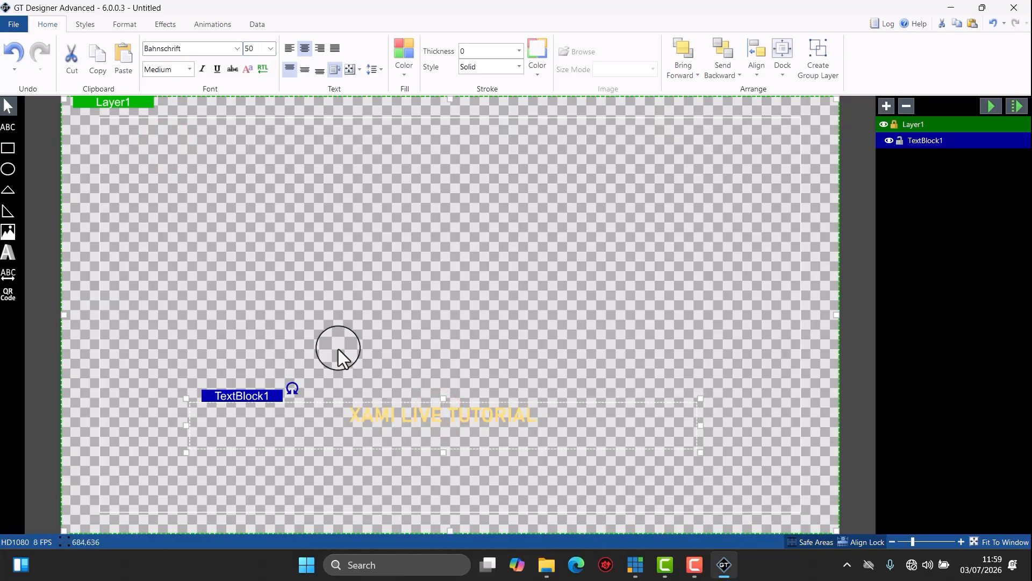
click(341, 302)
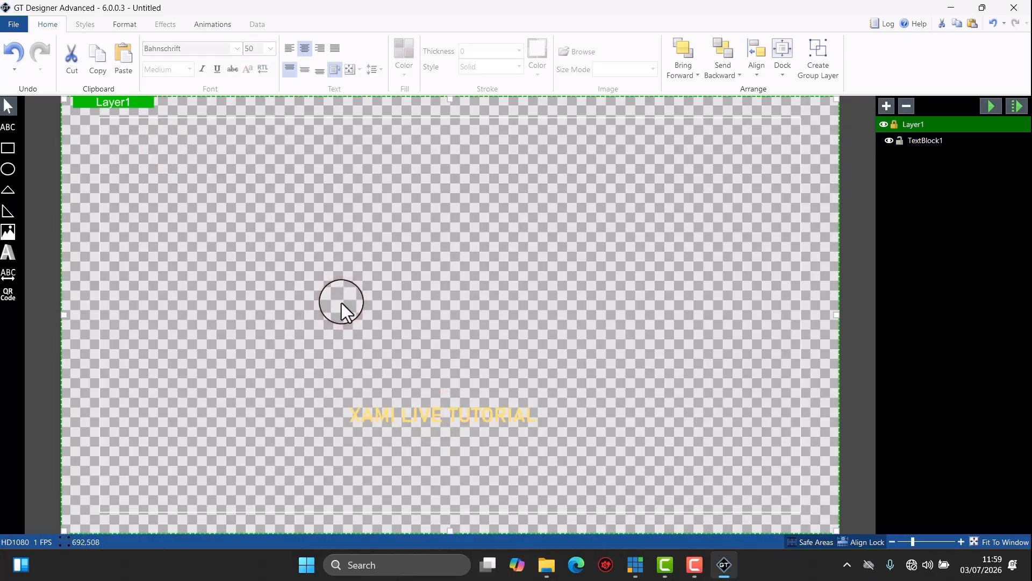
- Insert the image "award layer 1" and move its banner over the title text
click(8, 233)
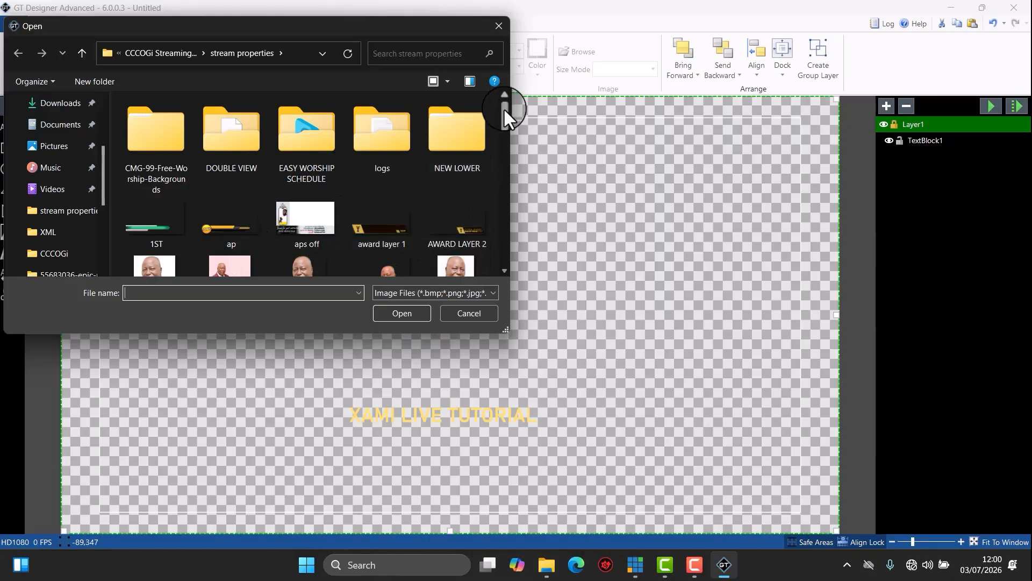
double_click(375, 223)
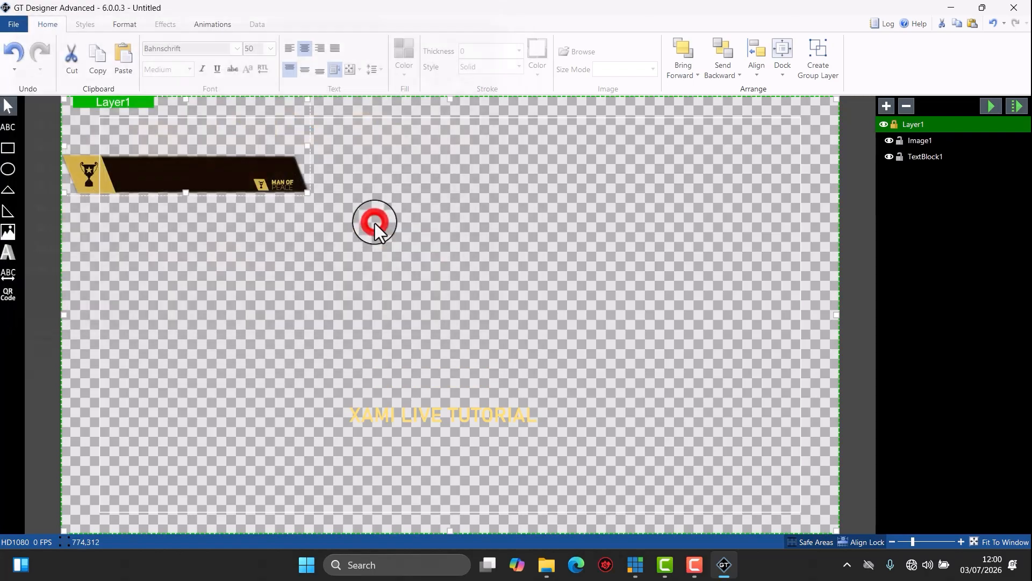
click(220, 166)
click(506, 299)
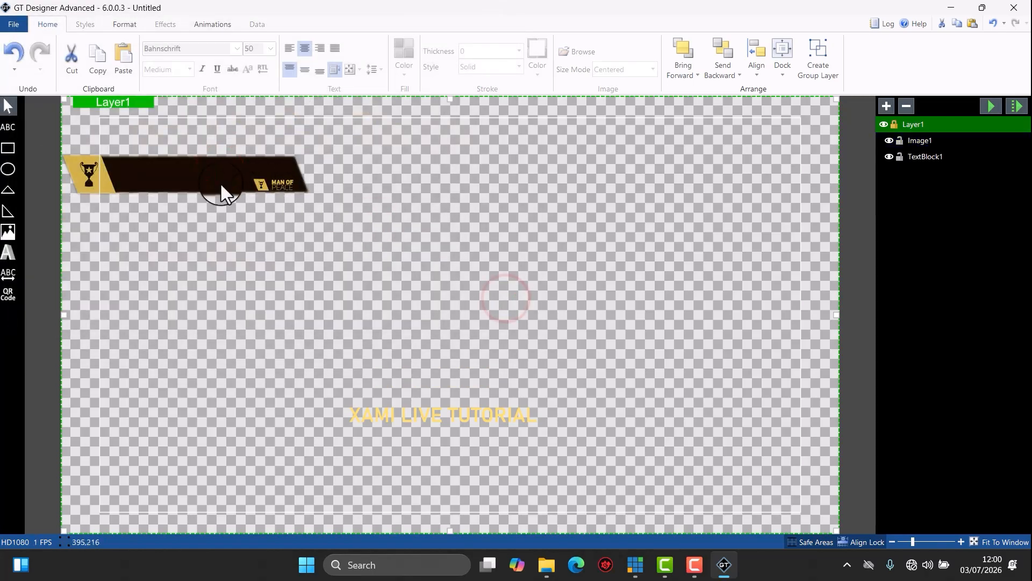
drag(220, 182, 466, 418)
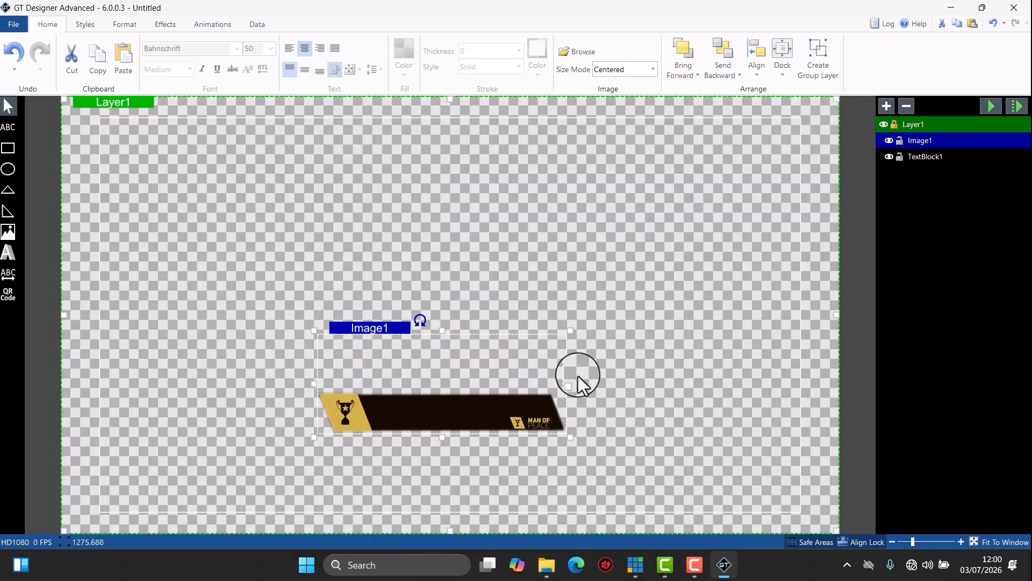
- Send the banner image backward so it sits behind the title text
right_click(480, 408)
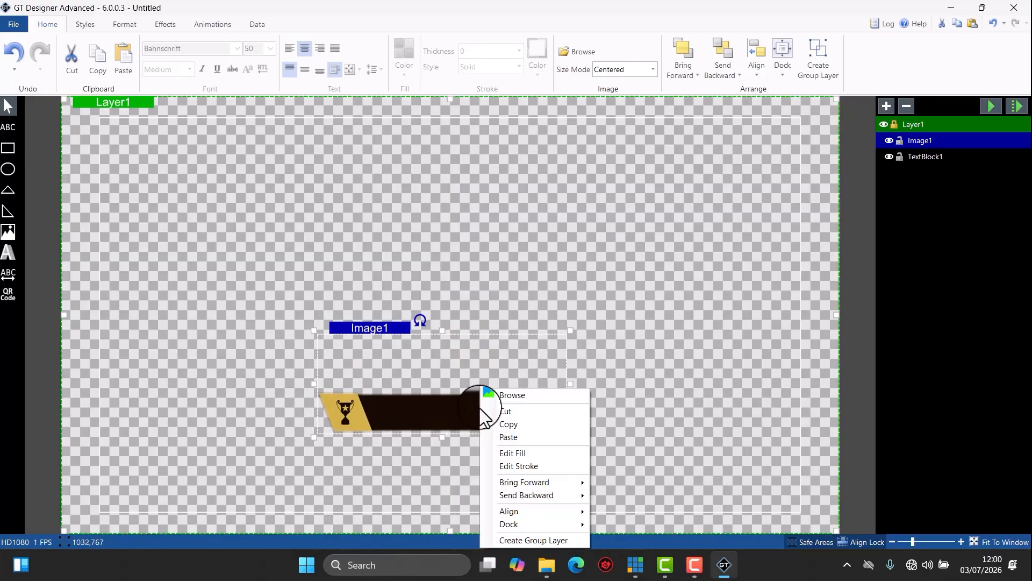
mouse_move(525, 511)
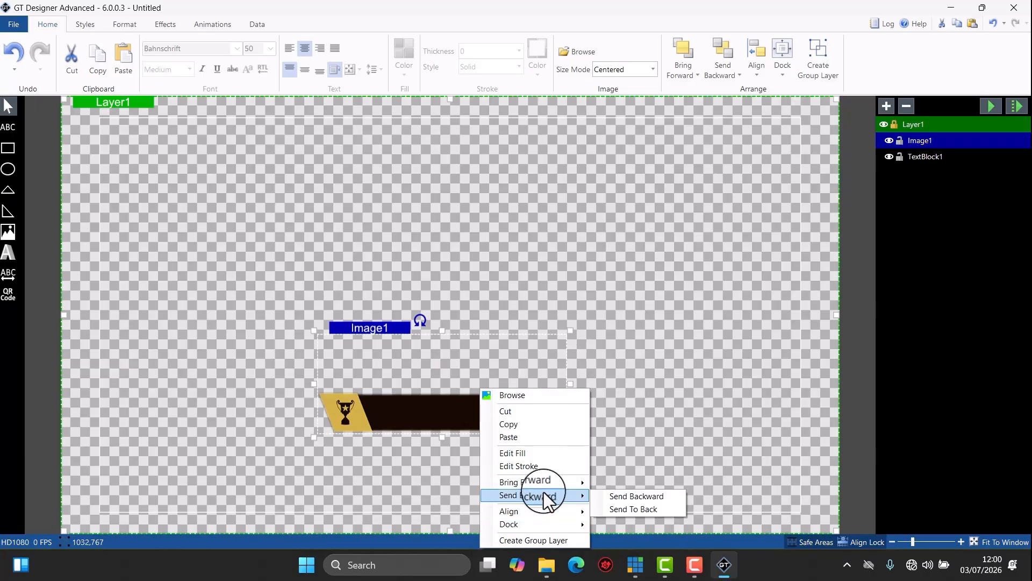
mouse_move(545, 487)
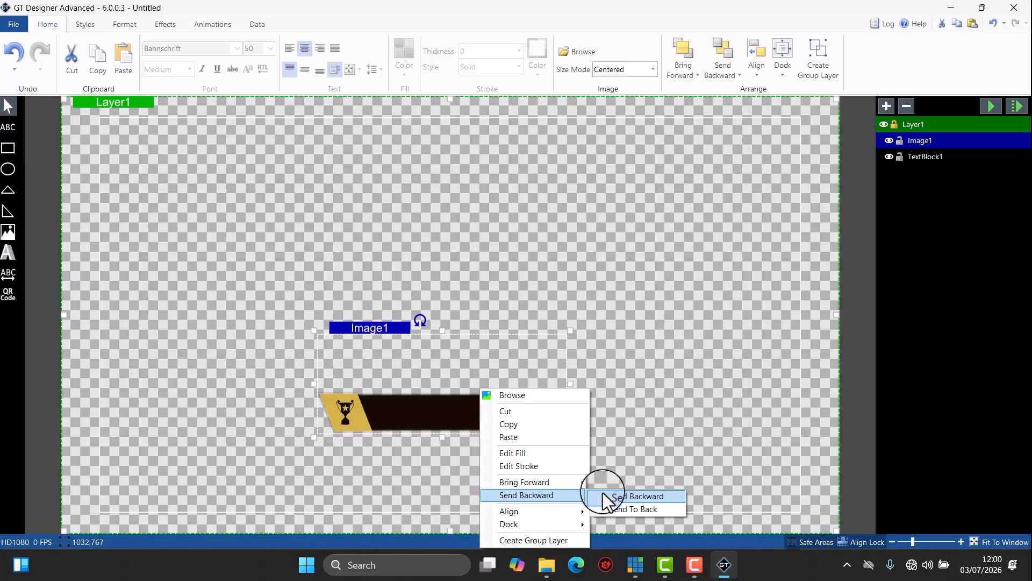
click(611, 496)
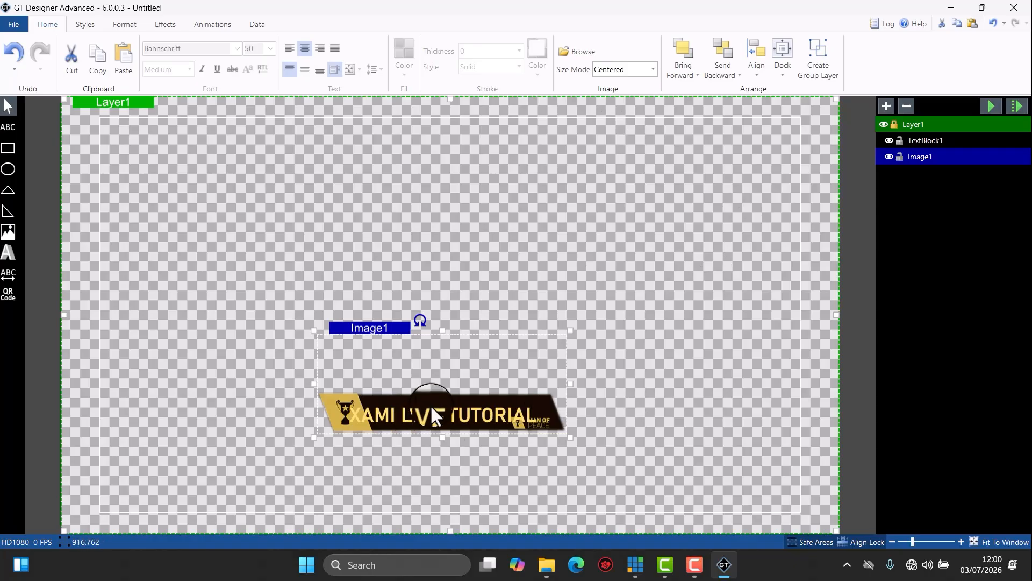
- Move the title text below the banner image in the layer order and return it to the top
click(929, 144)
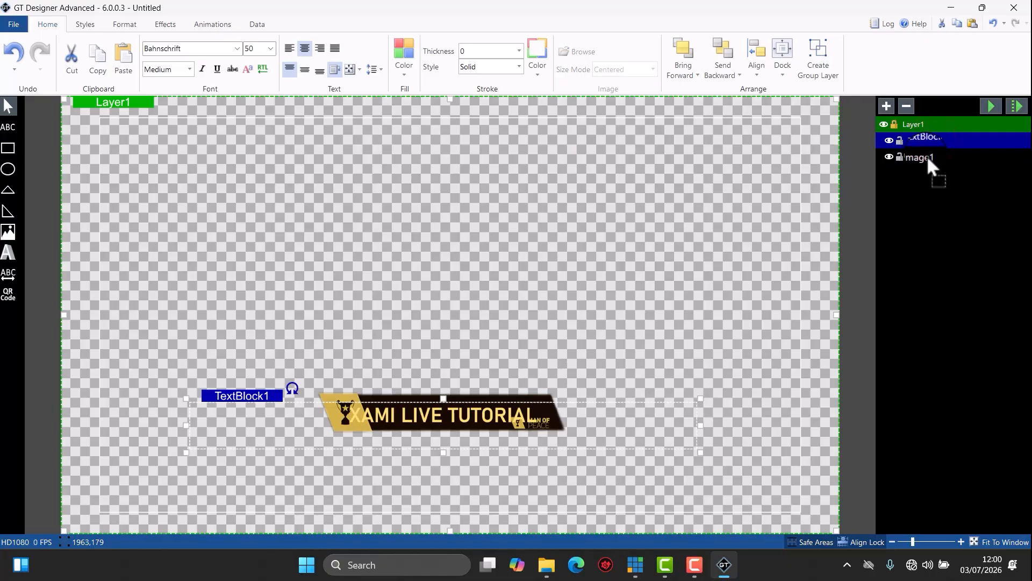
drag(927, 156, 926, 157)
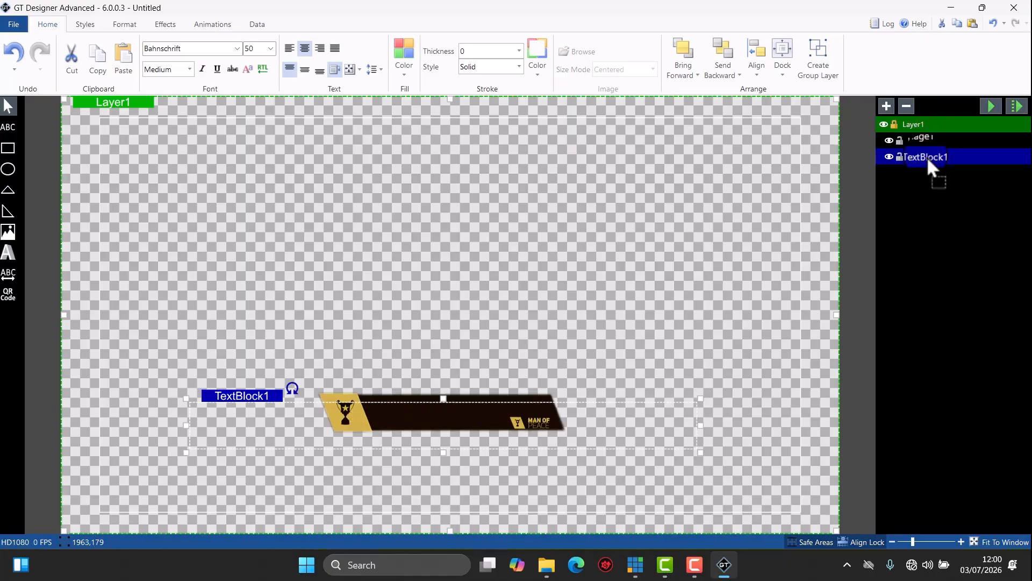
drag(927, 157, 921, 137)
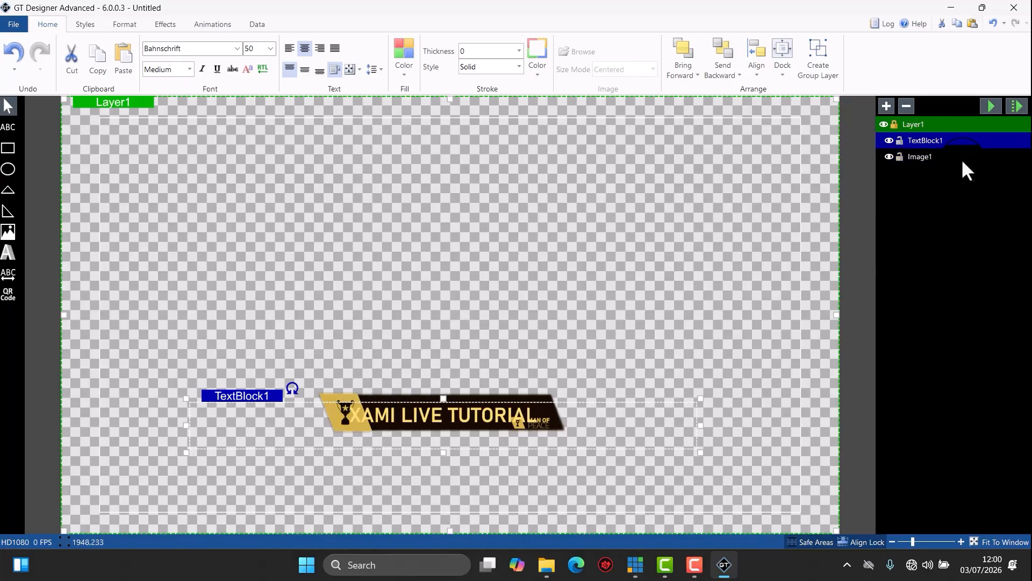
- Enlarge the banner image outward from its upper-right corner so it extends well past the title text
click(929, 156)
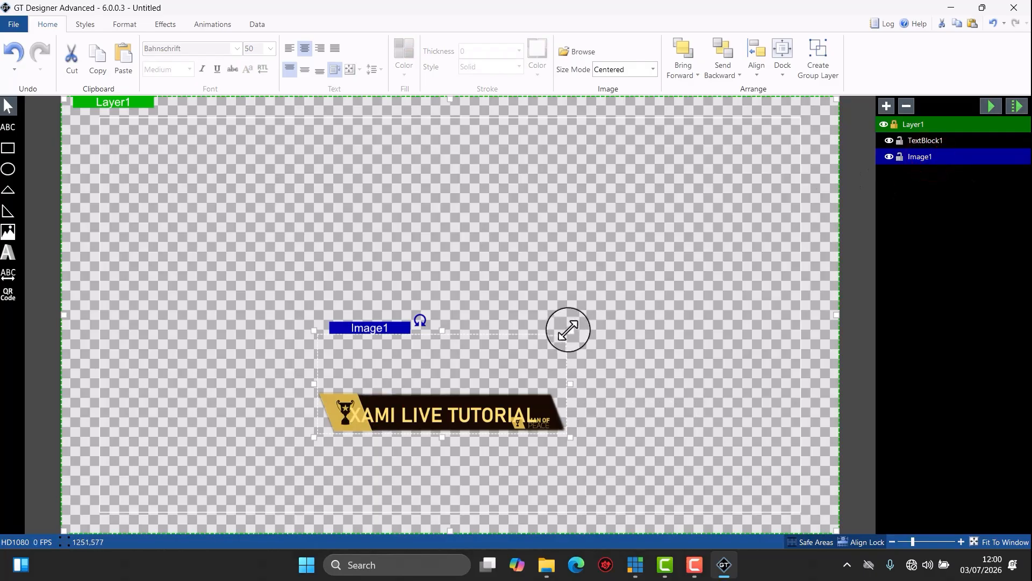
drag(568, 329, 715, 286)
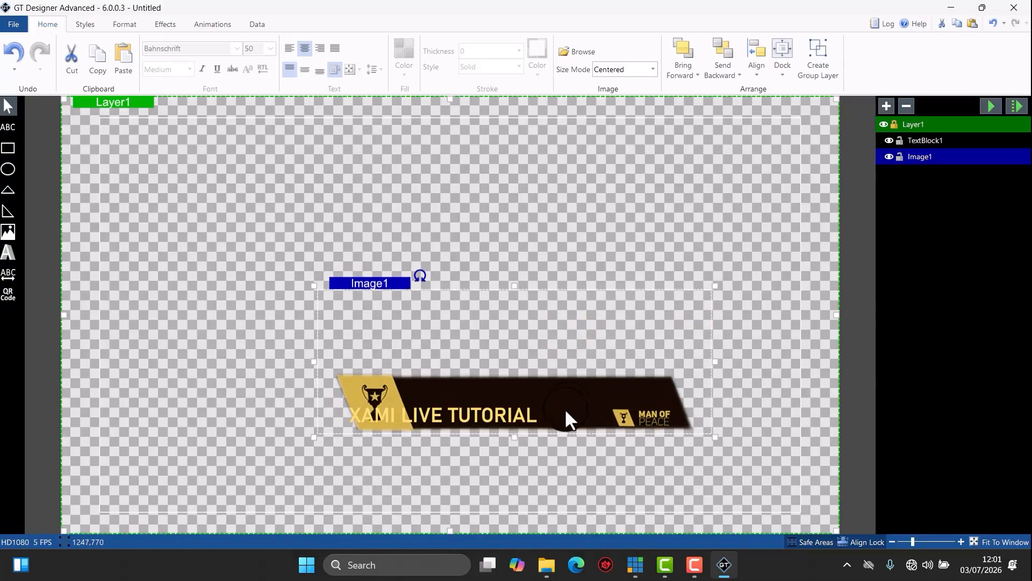
drag(571, 401, 534, 427)
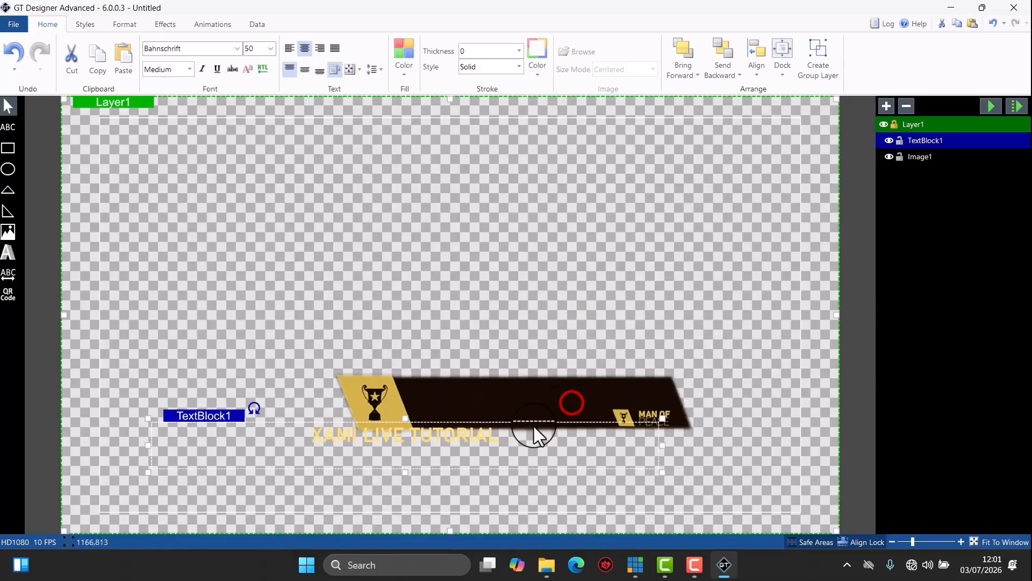
click(579, 381)
key(ctrl+z)
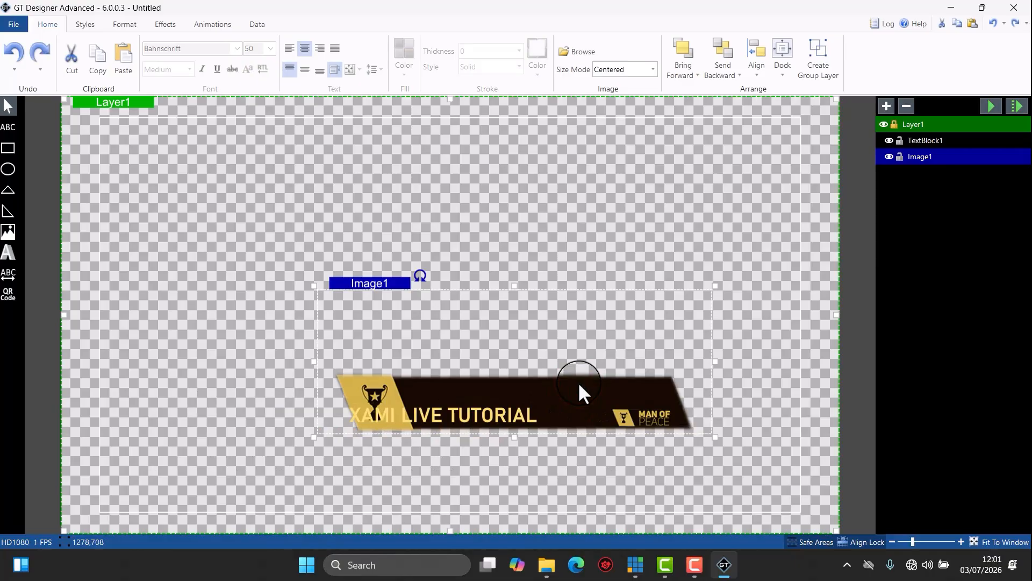
- Centre the enlarged banner image horizontally on the canvas, and centre the title text over it
drag(578, 381, 514, 399)
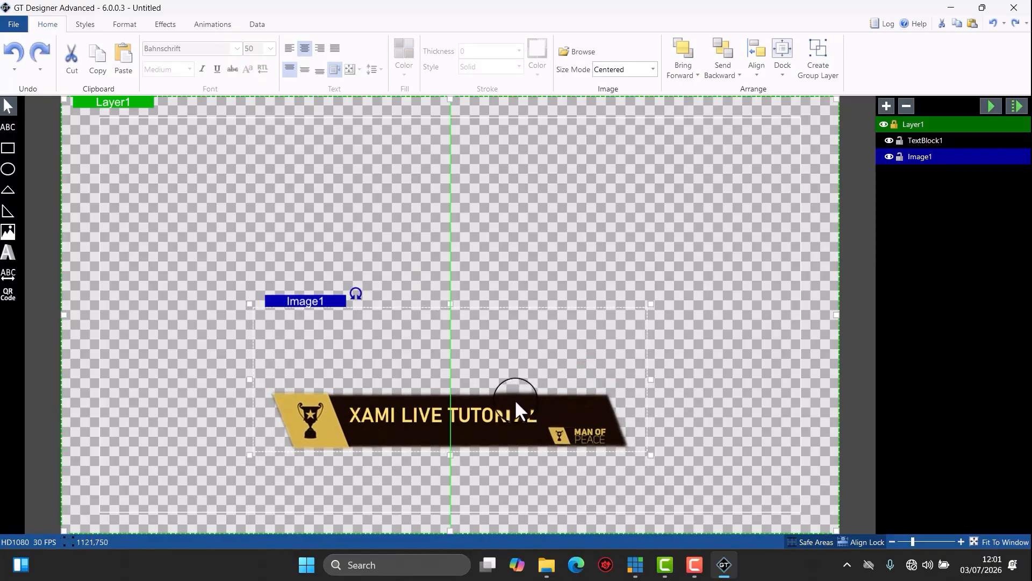
drag(515, 399, 514, 399)
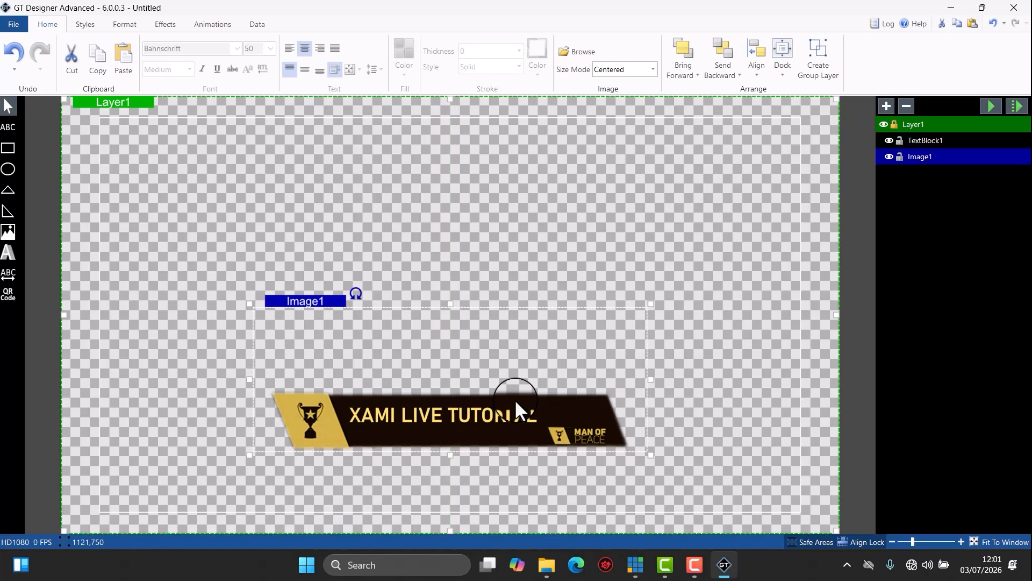
drag(566, 406, 570, 408)
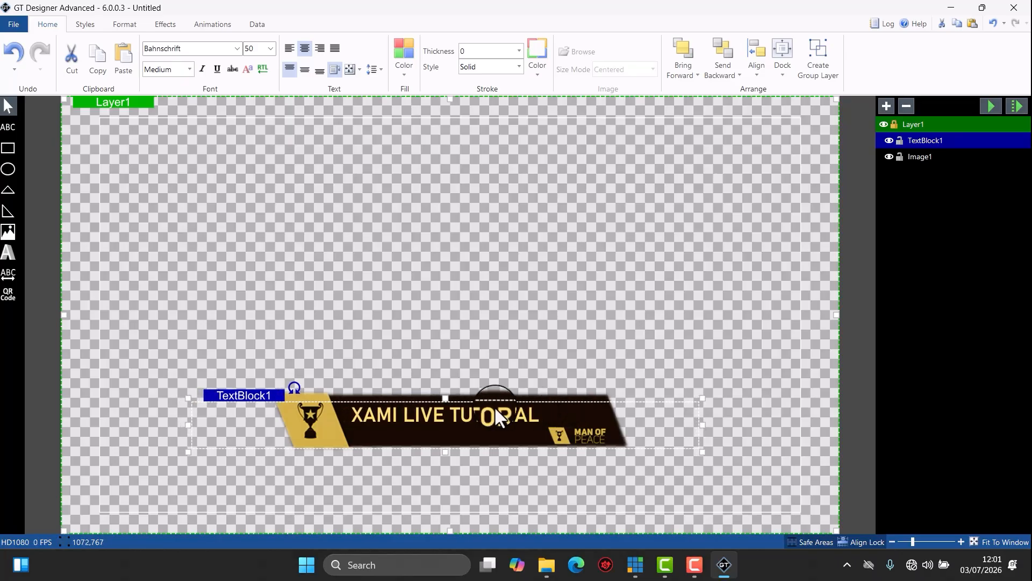
drag(477, 410, 482, 414)
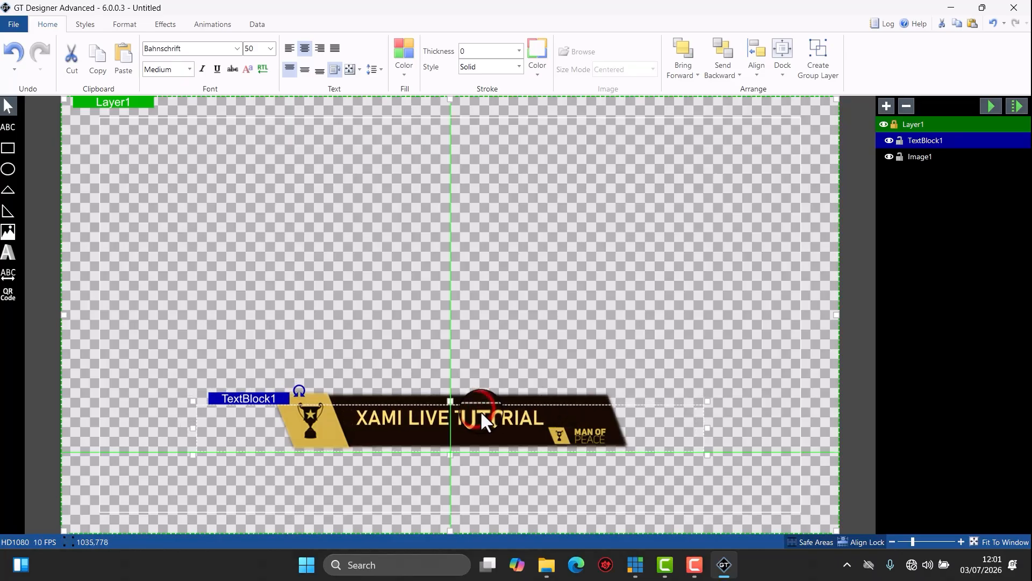
click(706, 272)
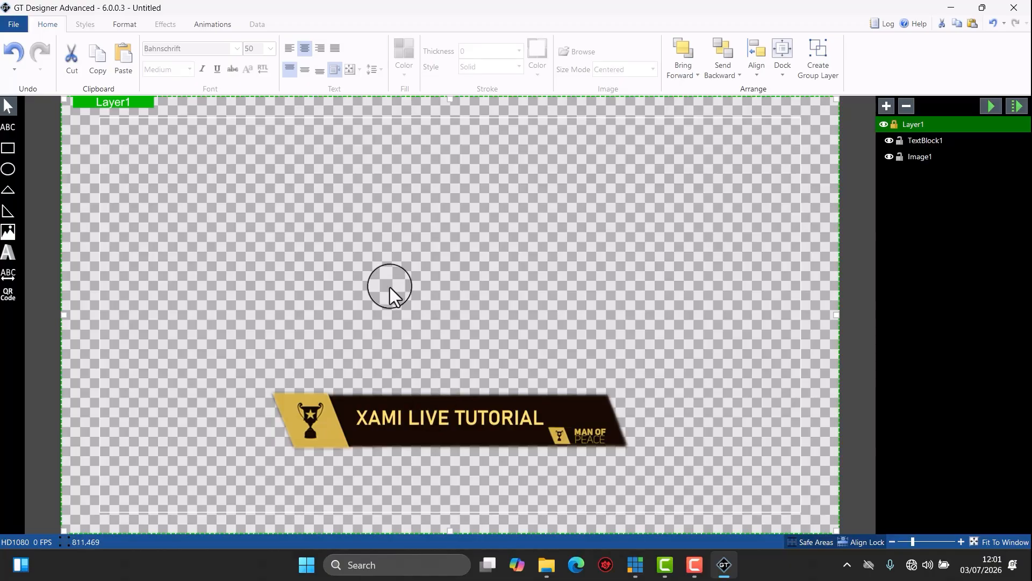
- Give the title text a Reveal transition for TransitionIn with a duration of 2, and preview it
click(197, 27)
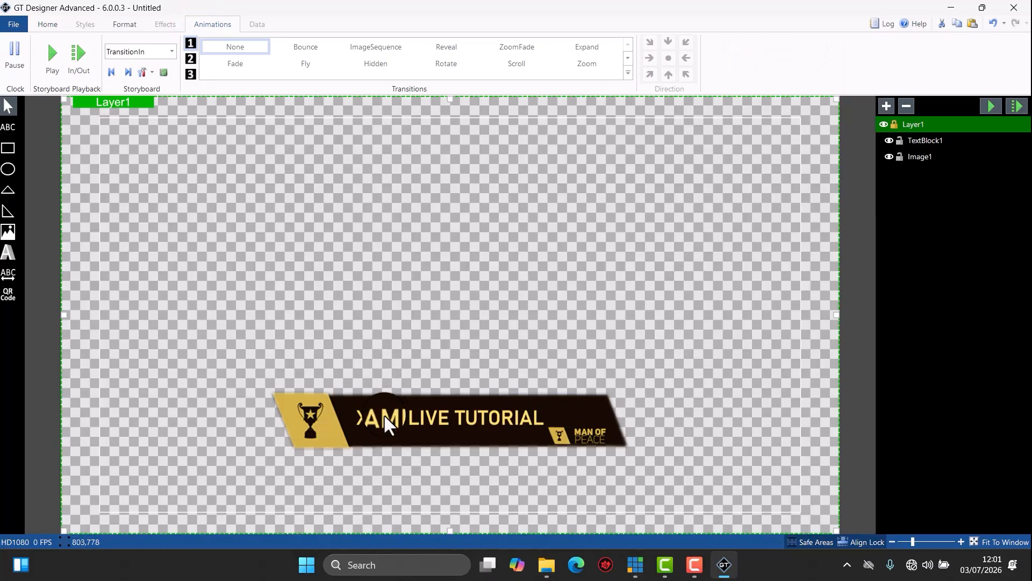
click(938, 140)
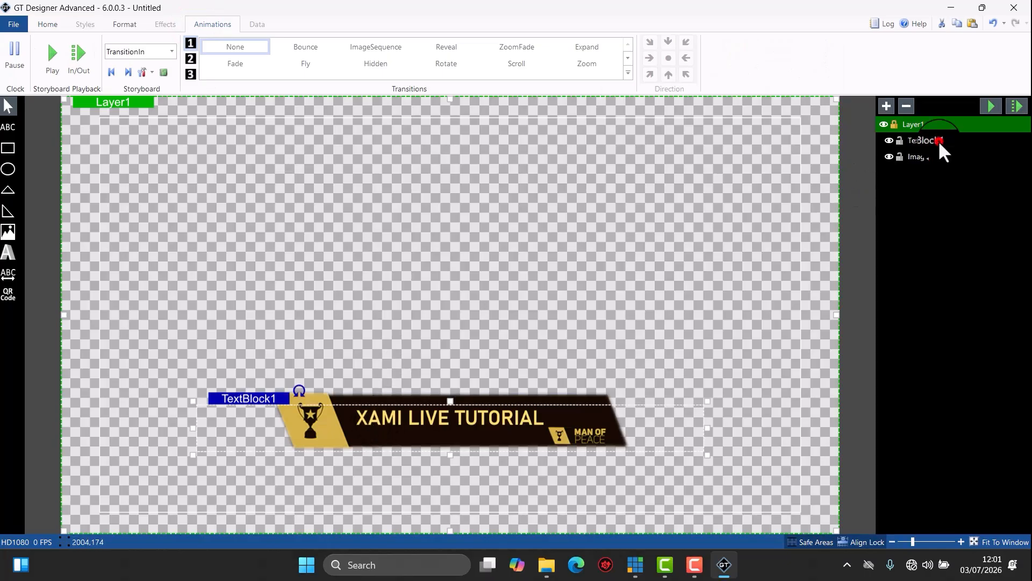
click(938, 140)
click(917, 157)
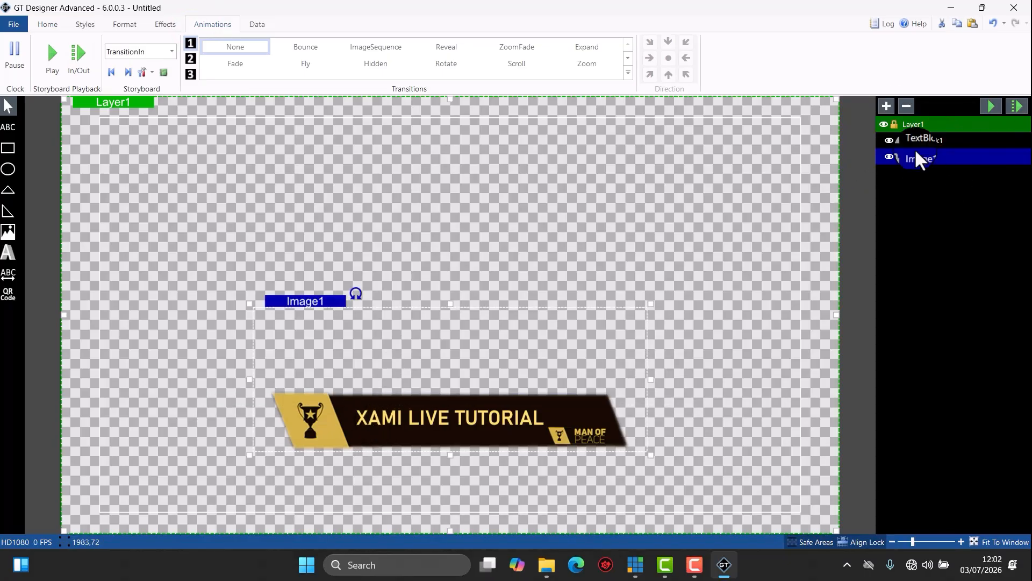
click(925, 140)
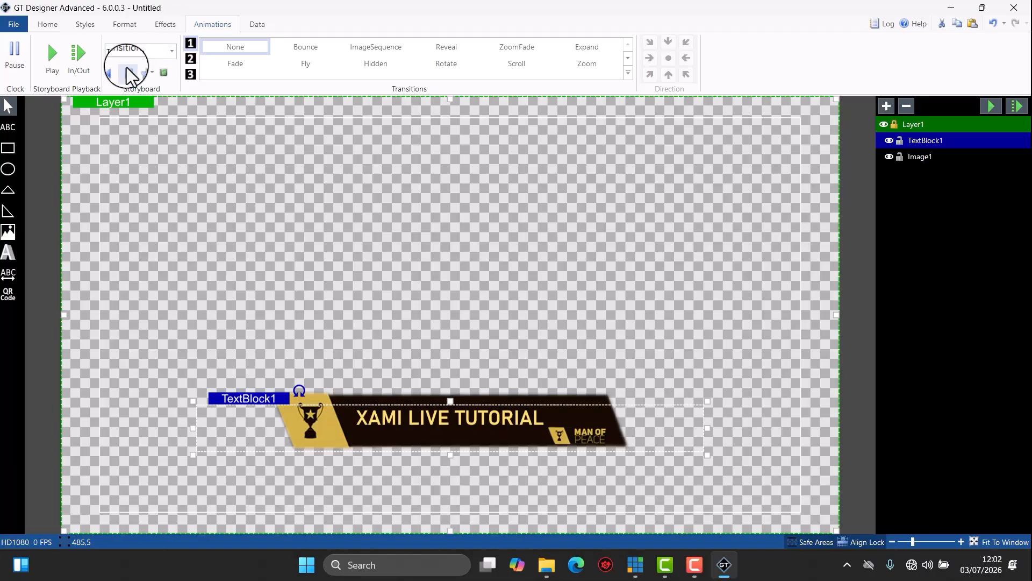
click(435, 47)
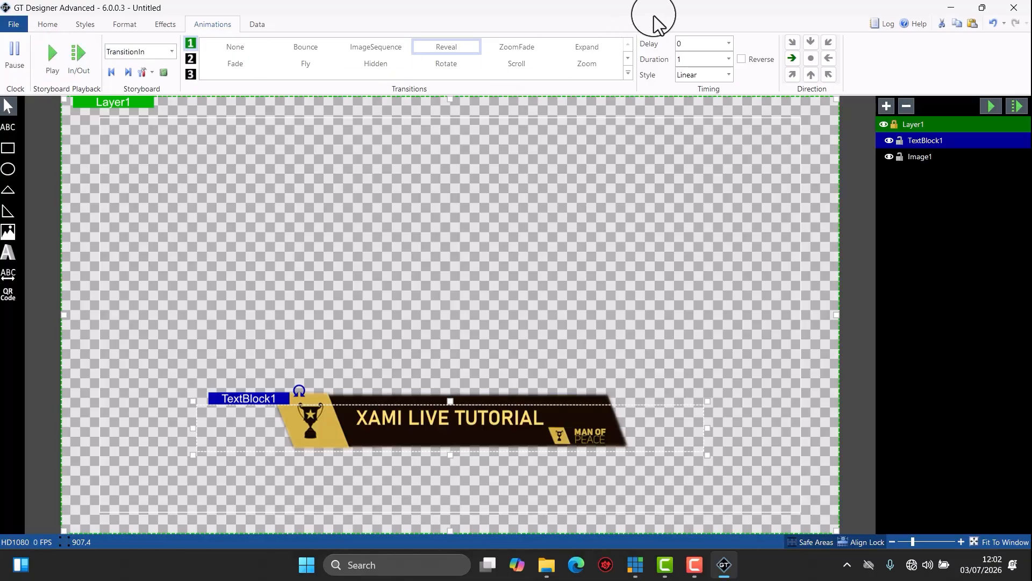
click(729, 58)
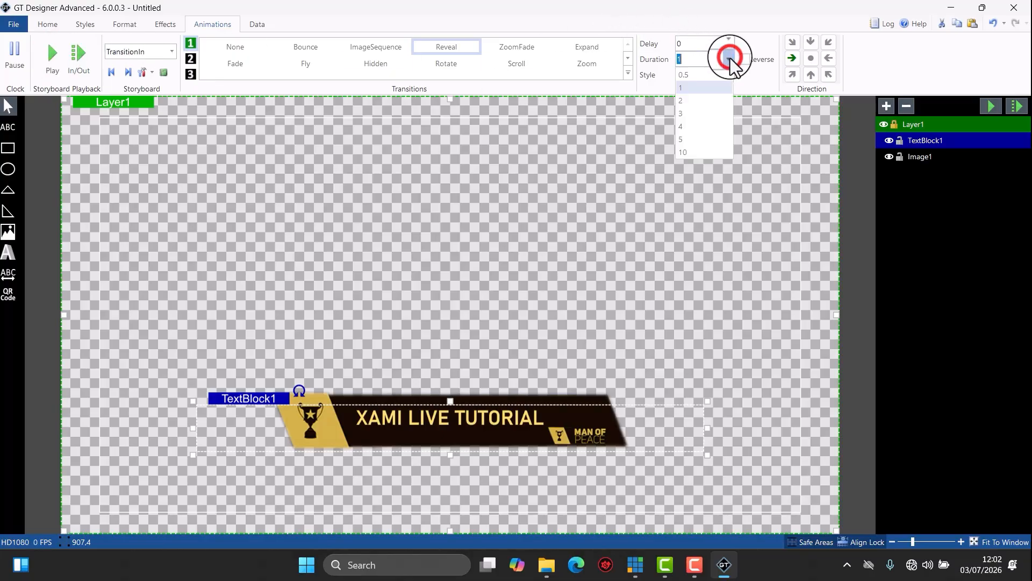
click(685, 101)
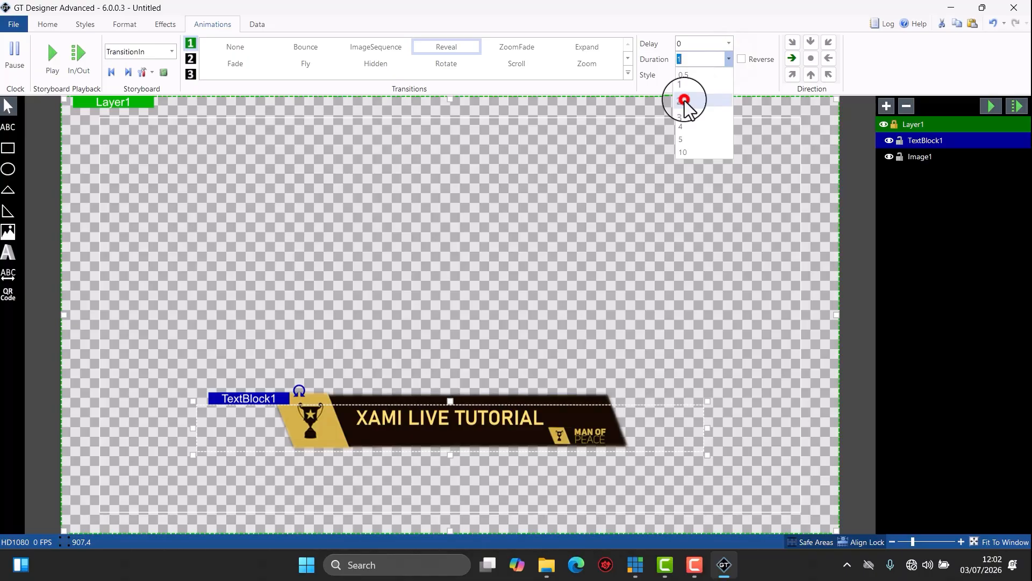
click(53, 63)
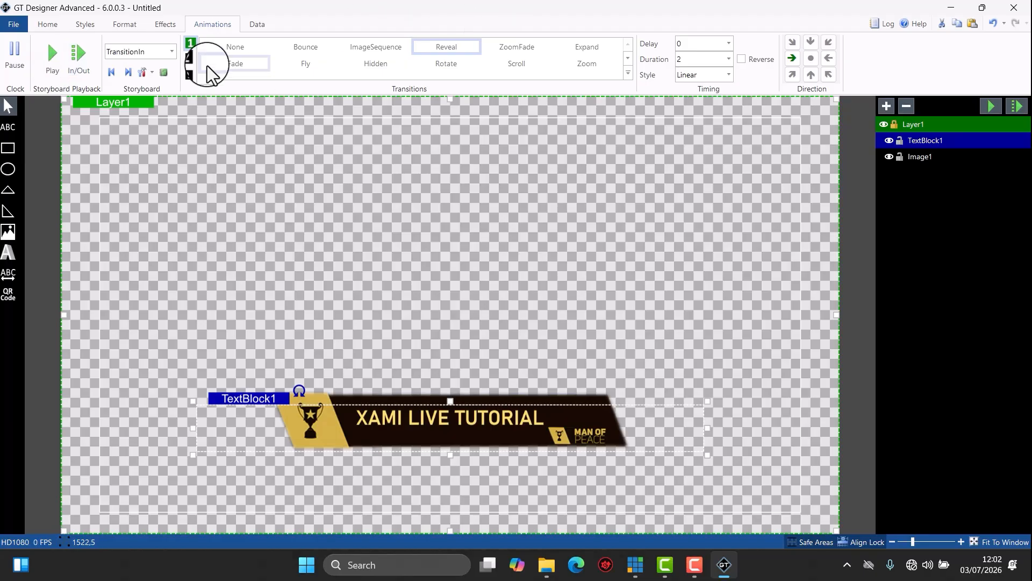
- Apply a Reveal transition to the title text for TransitionOut and play the storyboard
click(139, 53)
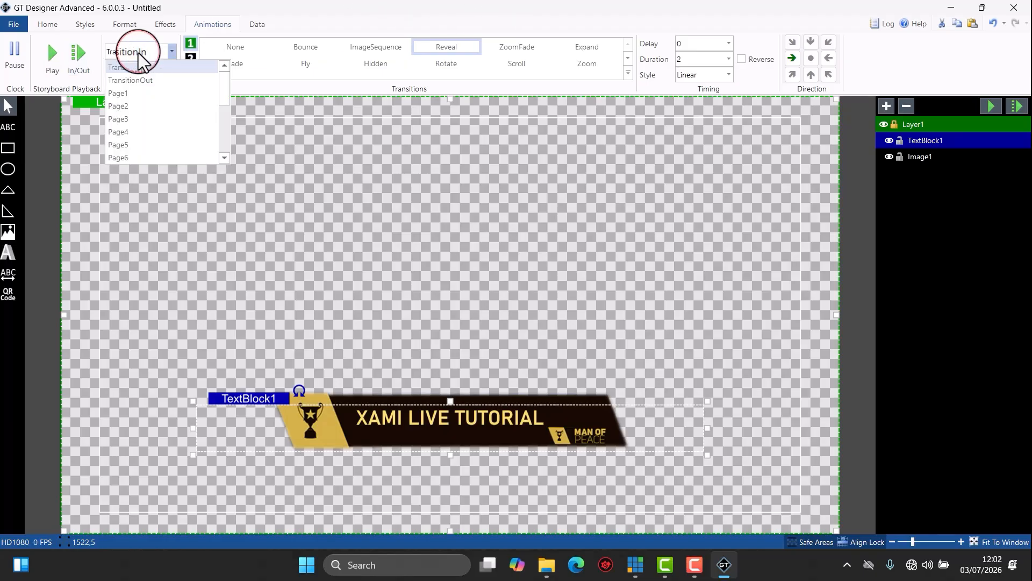
click(131, 80)
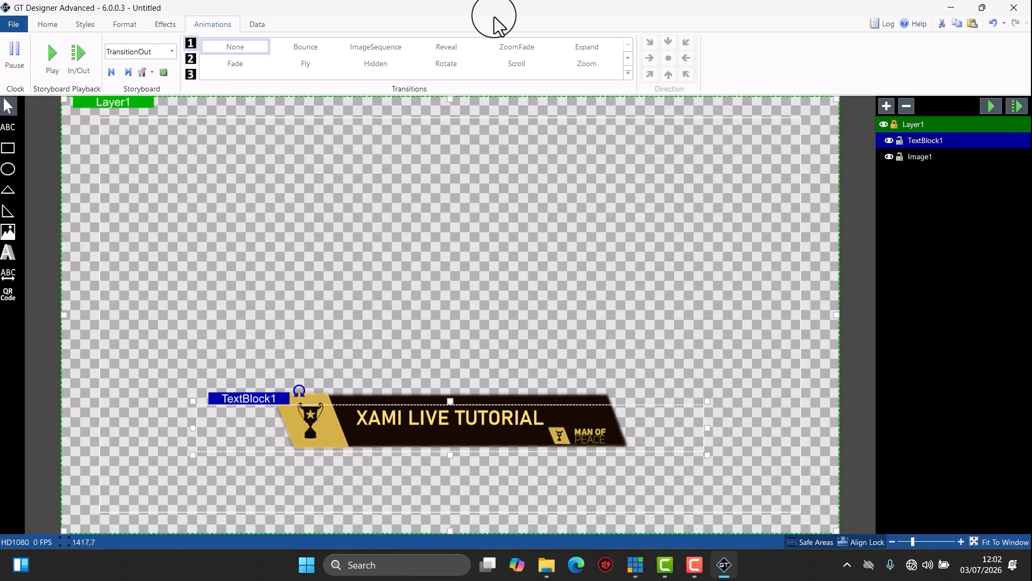
click(444, 47)
click(50, 57)
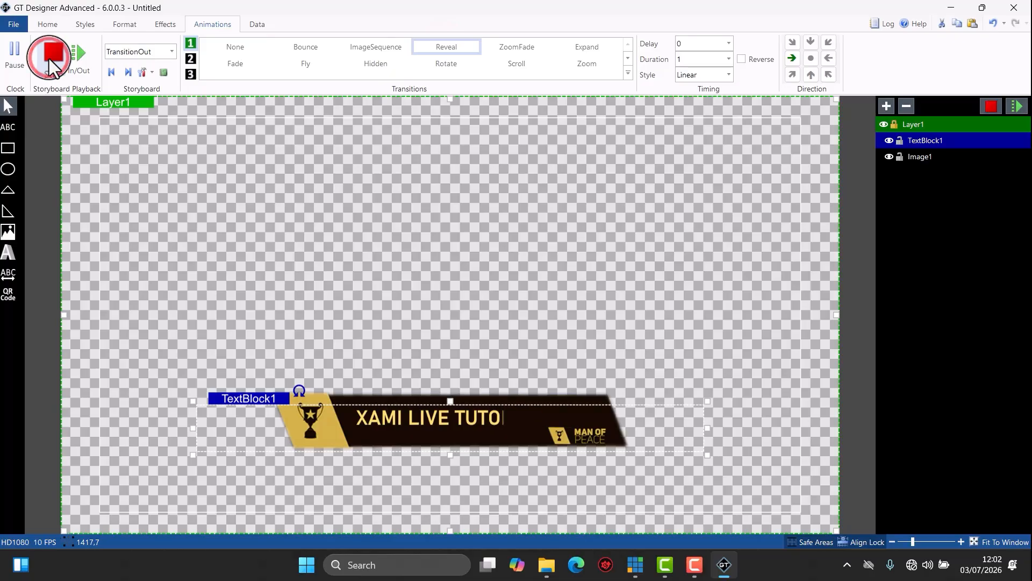
click(49, 58)
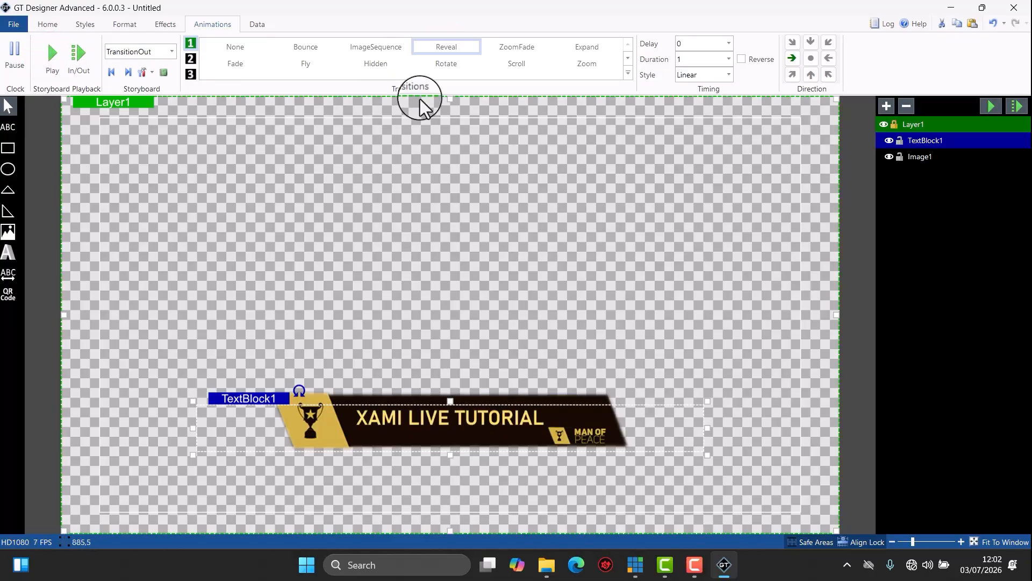
- Set the title text's TransitionOut duration to 2, keep the Linear style, and preview the storyboard
click(729, 59)
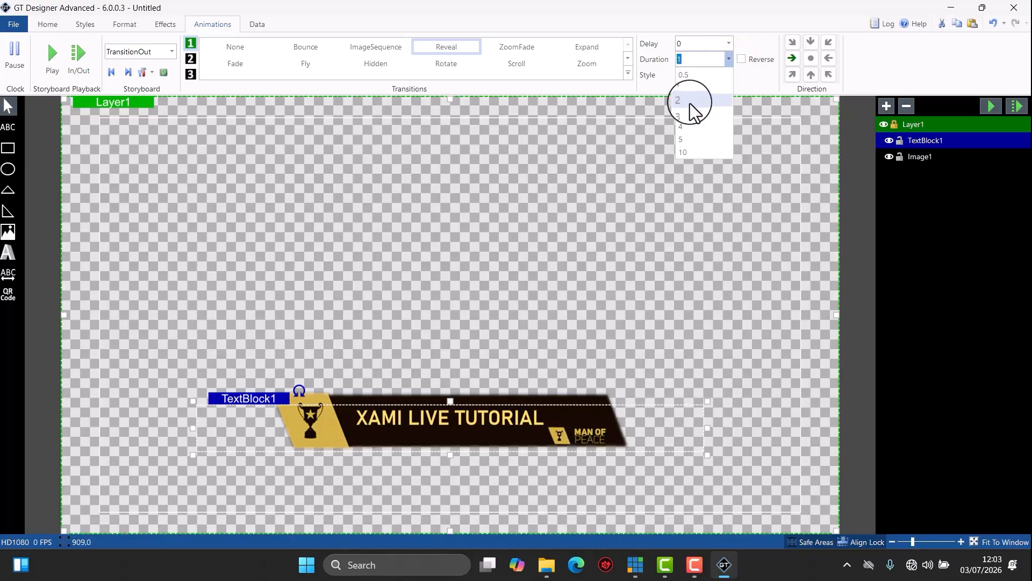
click(690, 101)
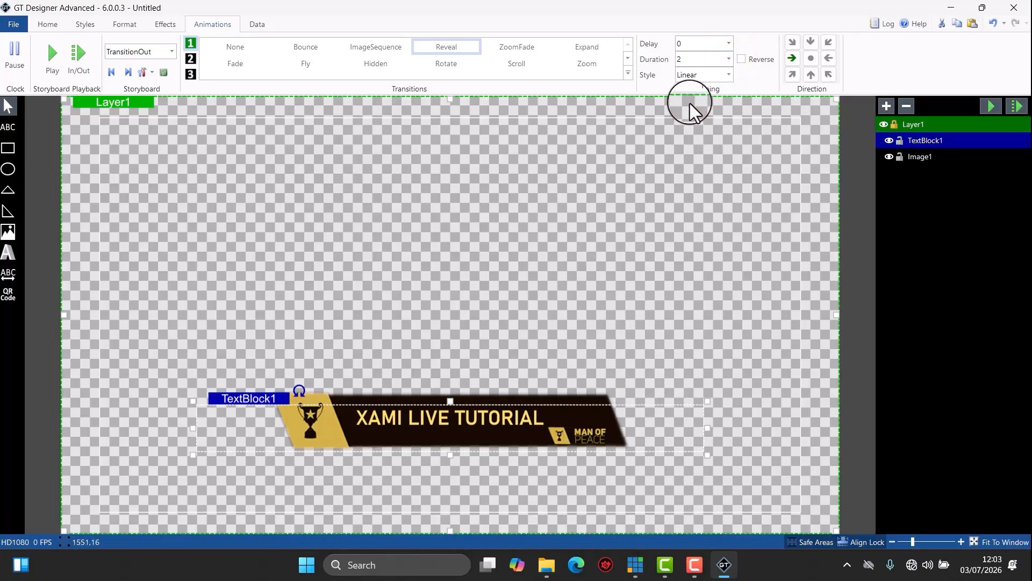
click(728, 74)
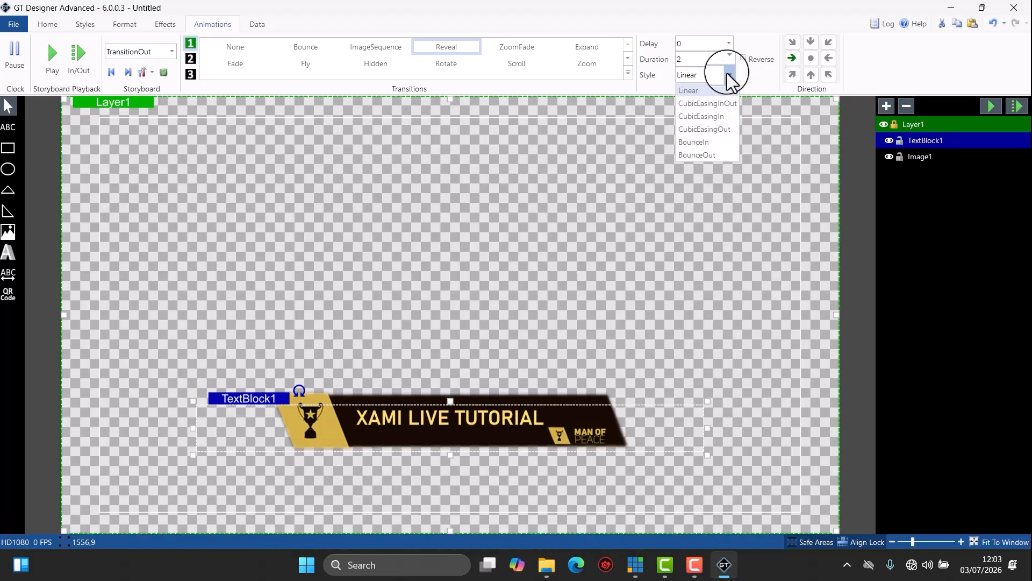
click(727, 73)
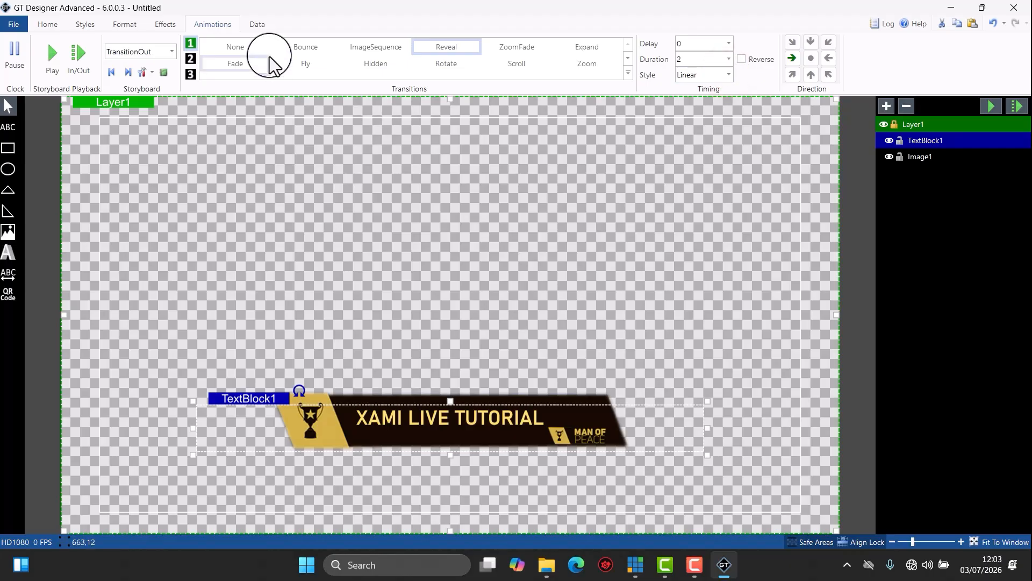
click(57, 61)
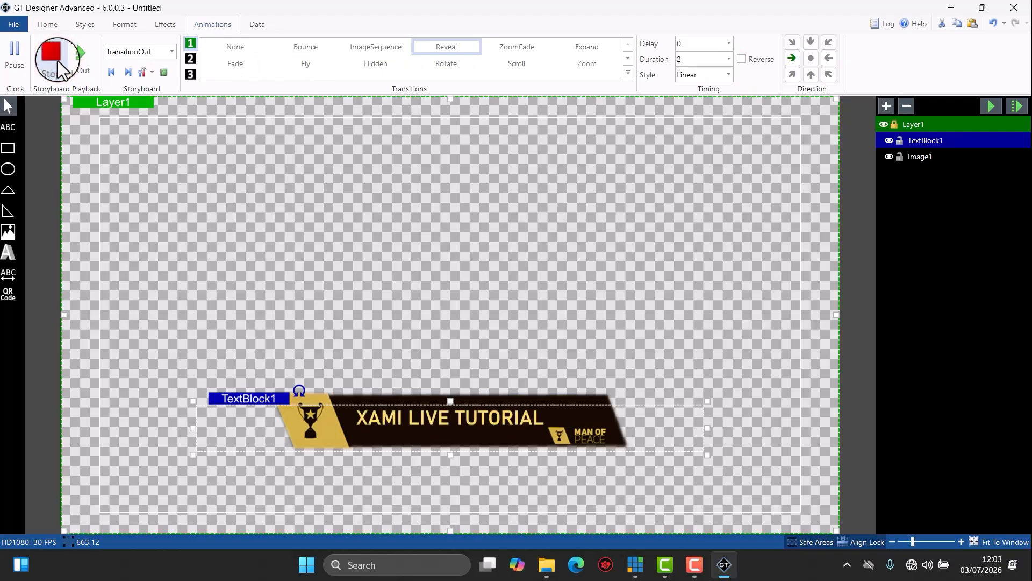
- Switch back to the TransitionIn storyboard and play the title text's entrance
click(168, 51)
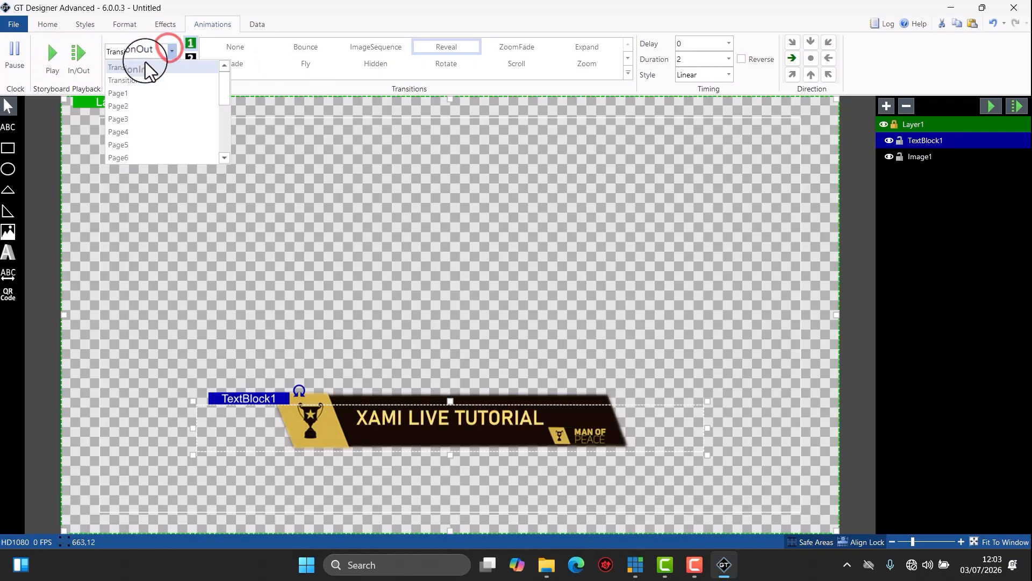
click(144, 63)
click(51, 57)
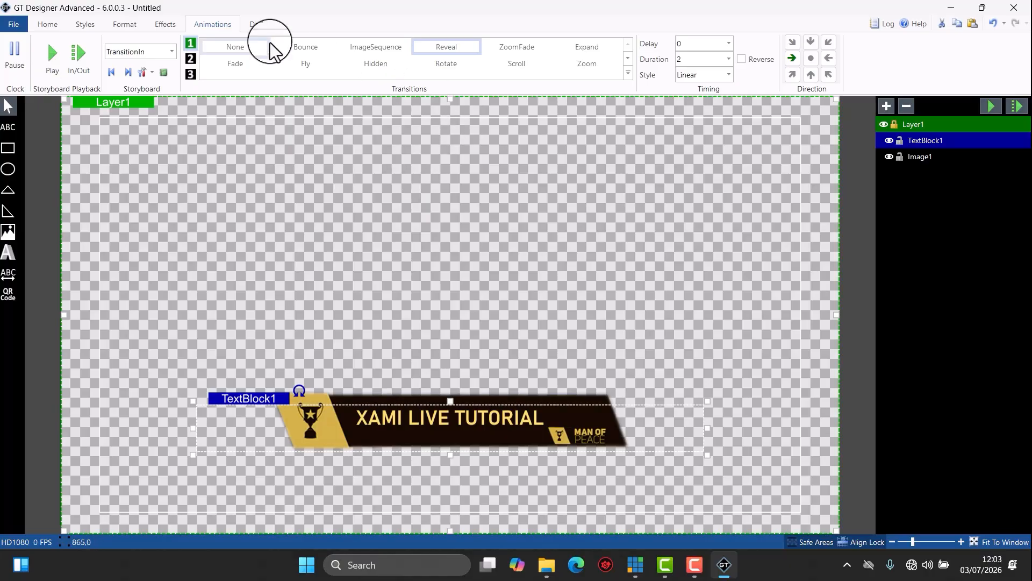
- Browse the shadow effect presets available for the title text without applying one
click(156, 25)
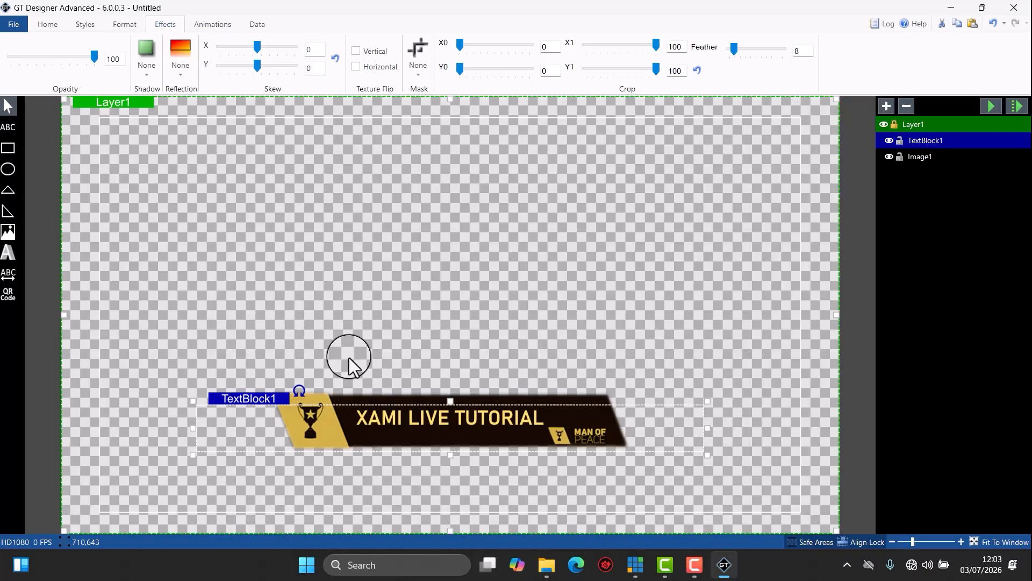
click(150, 75)
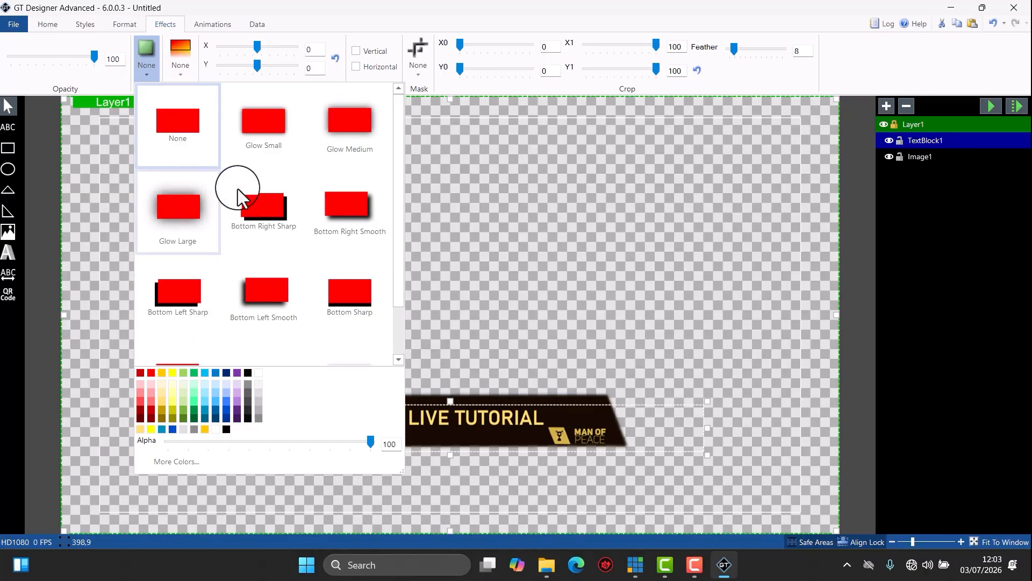
scroll(236, 194, down, 2)
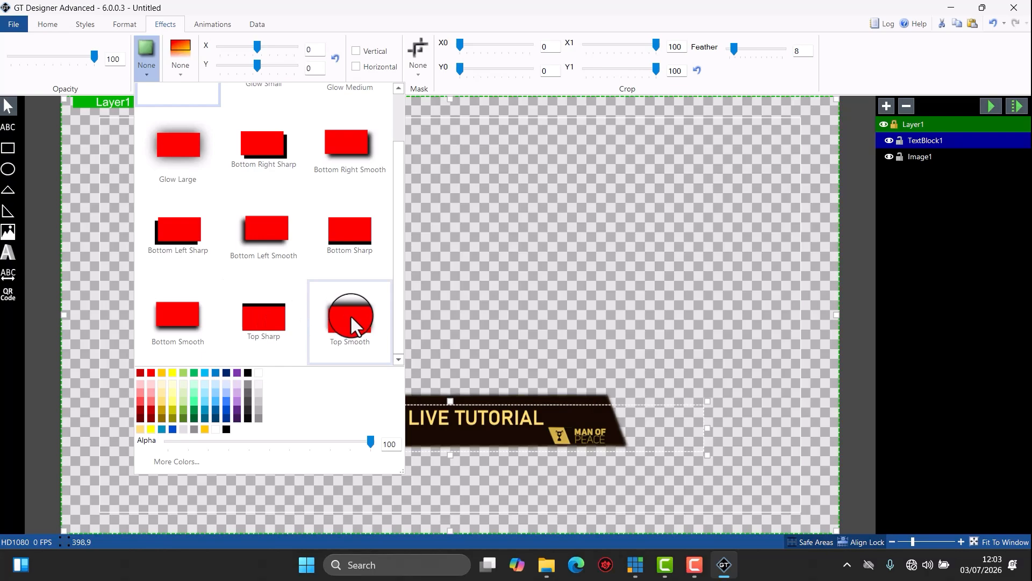
scroll(161, 135, up, 2)
click(146, 54)
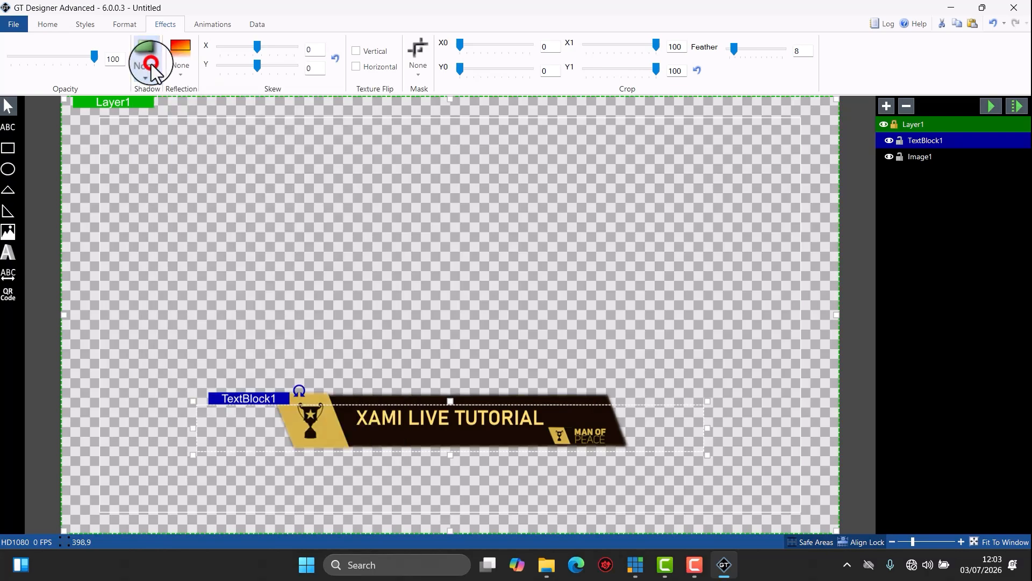
- Look through the reflection presets and the format, style and font options for the title text without applying any
click(177, 67)
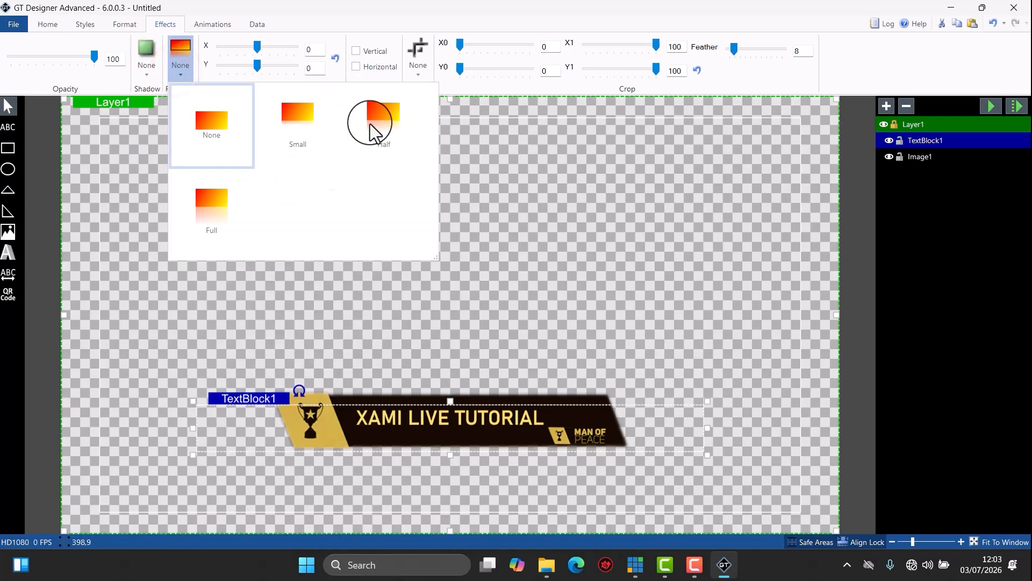
click(178, 54)
click(127, 25)
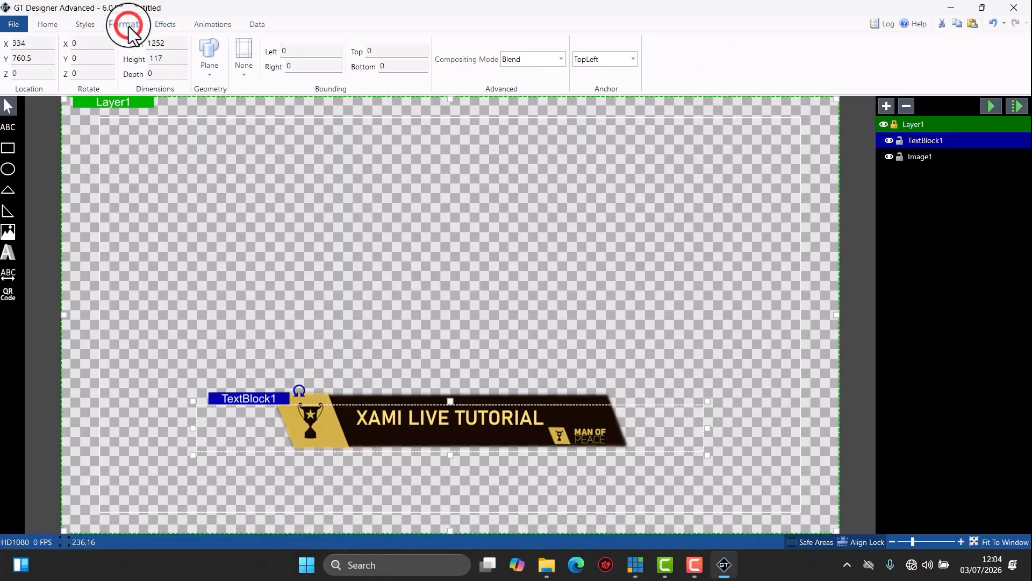
click(99, 27)
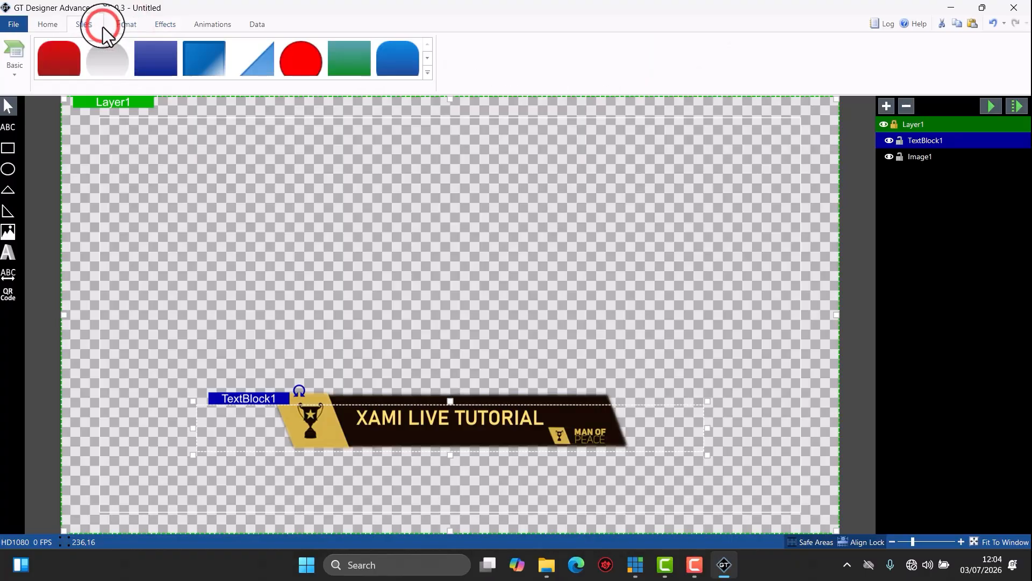
click(47, 25)
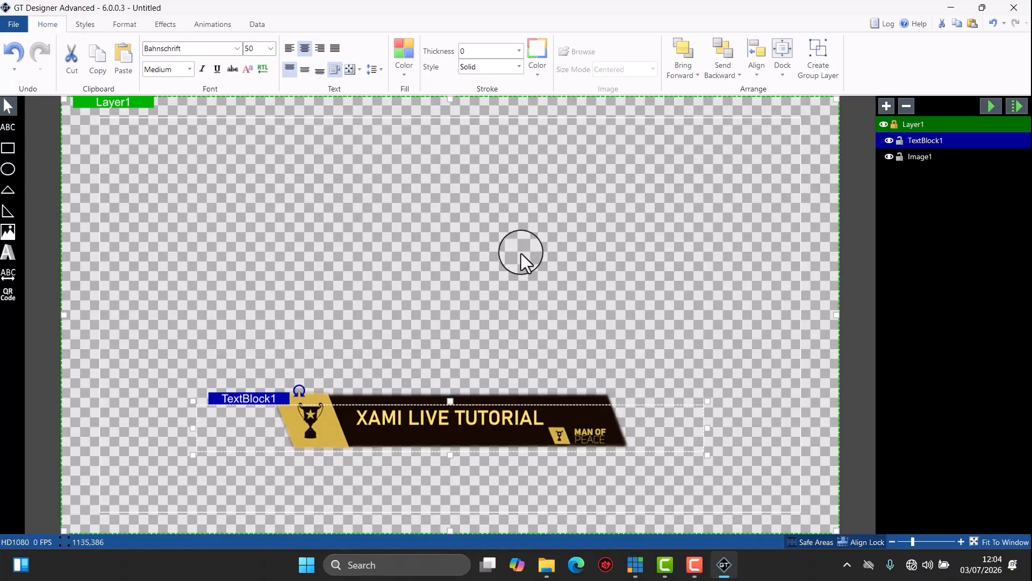
click(912, 227)
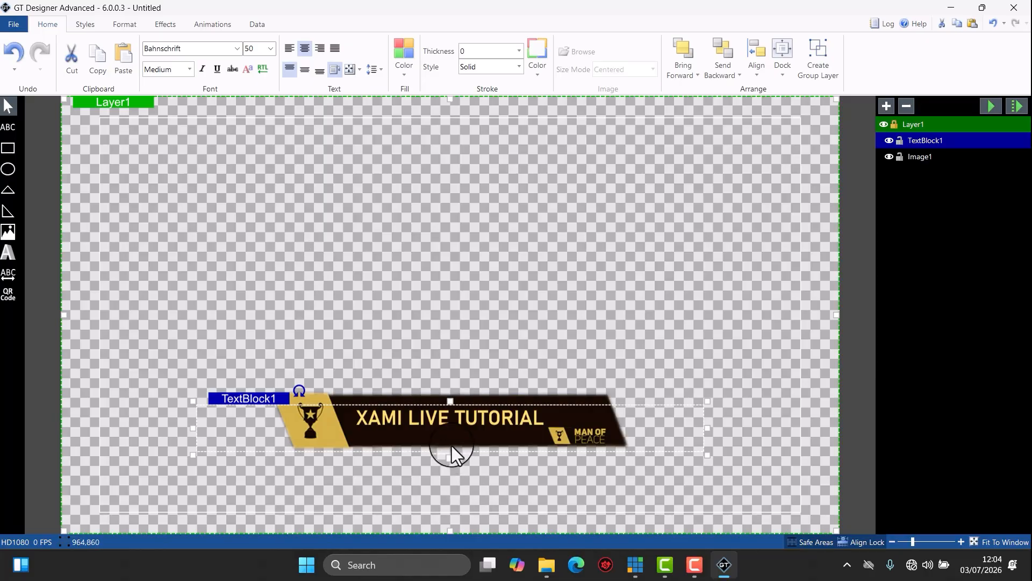
- Save the title as a GT document named TUTORIAL 1 in the stream properties folder
click(11, 25)
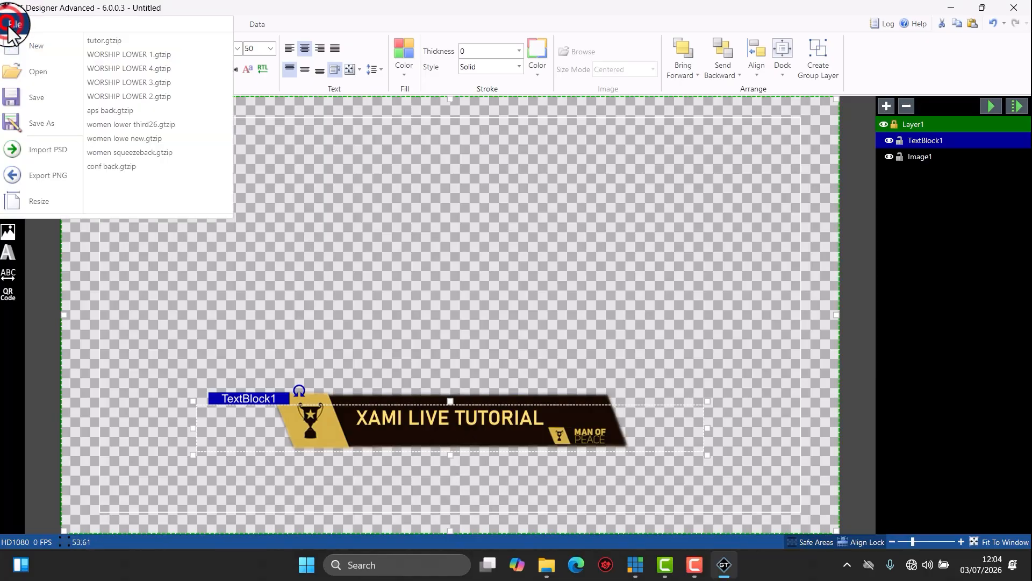
click(49, 120)
click(130, 236)
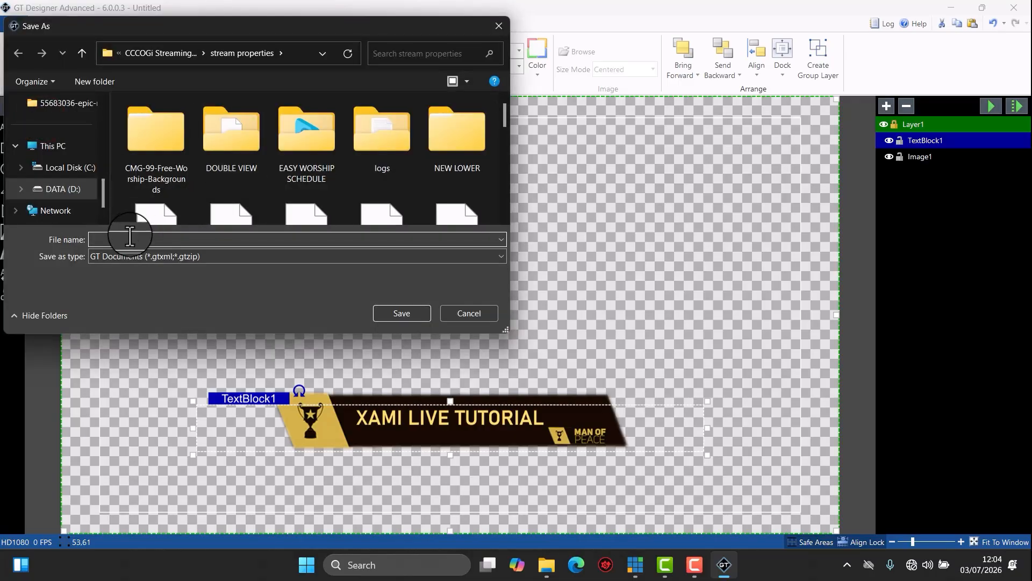
text(T)
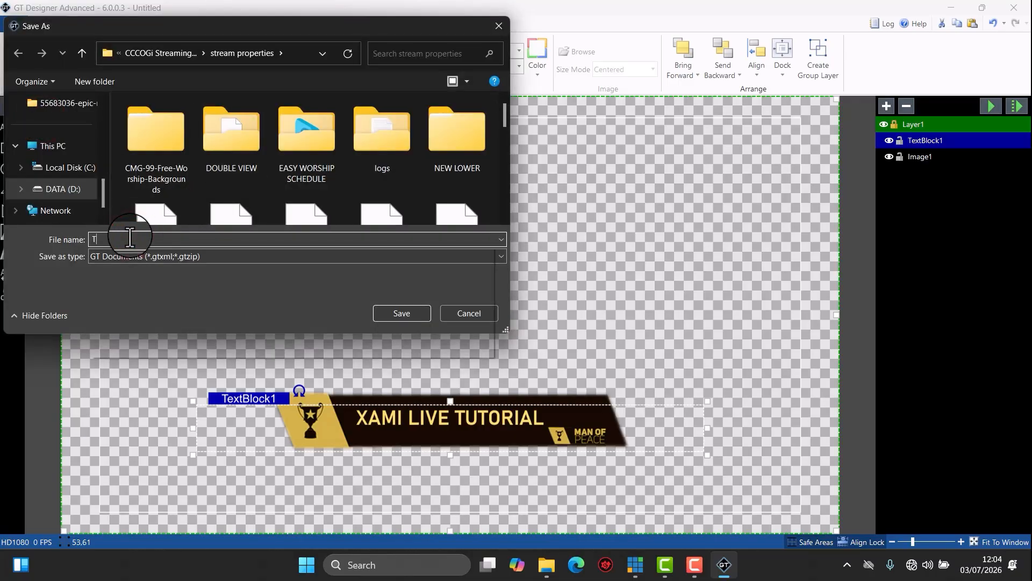
text(UTO)
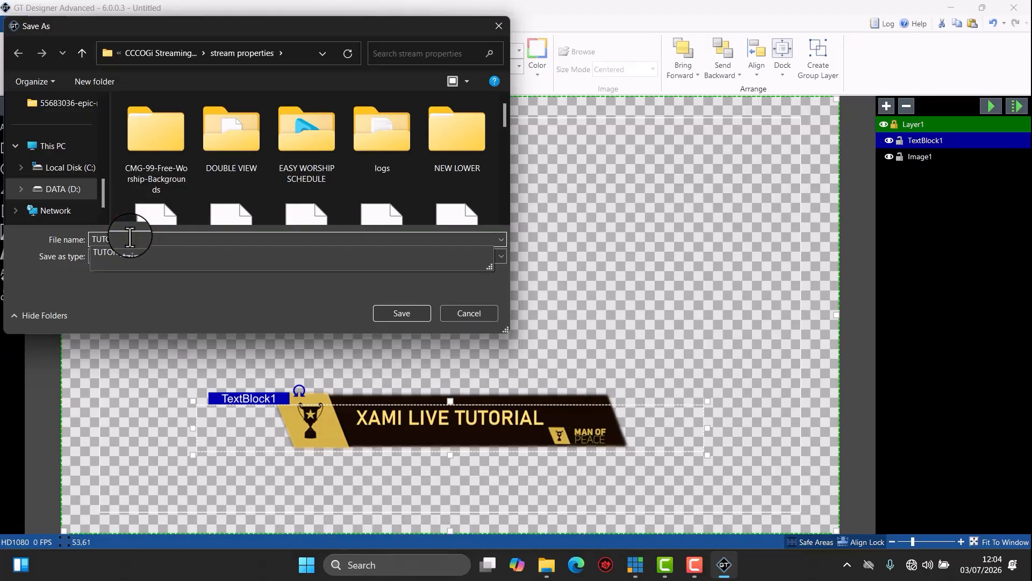
text(RIAL 1)
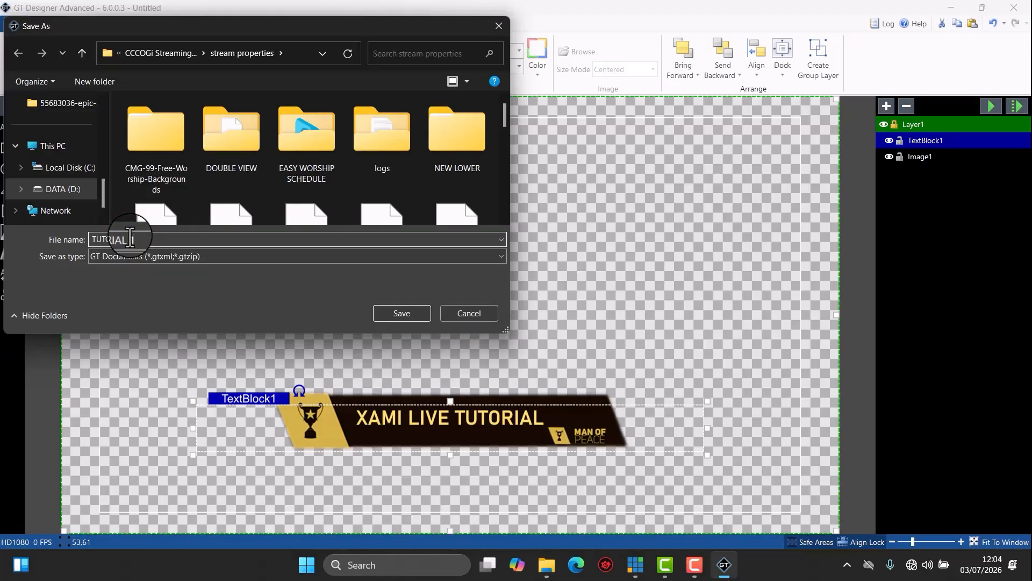
click(398, 315)
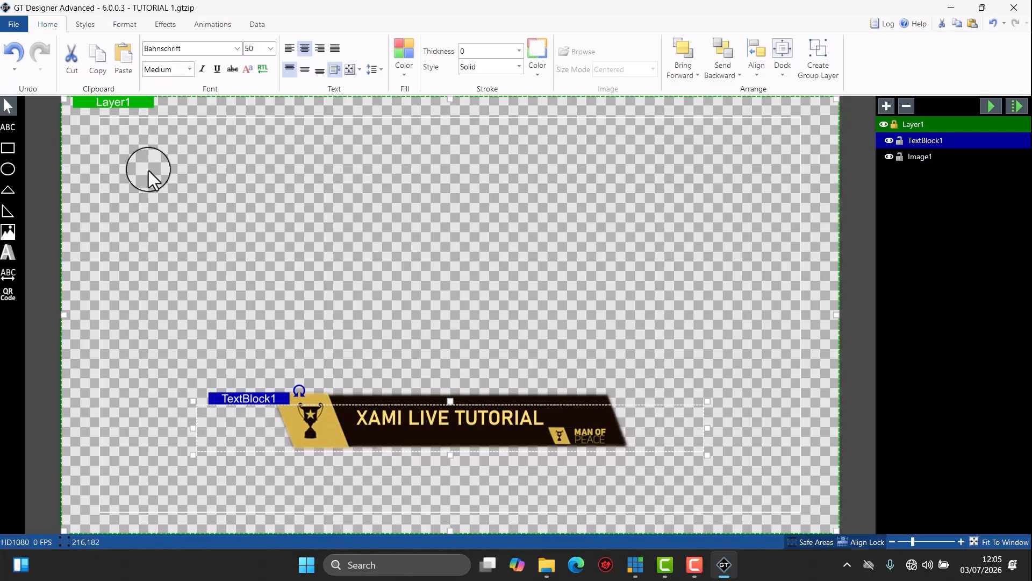
- Close the title designer and, in vMix, add the recently saved tutorial 1 title as input number 36
click(82, 205)
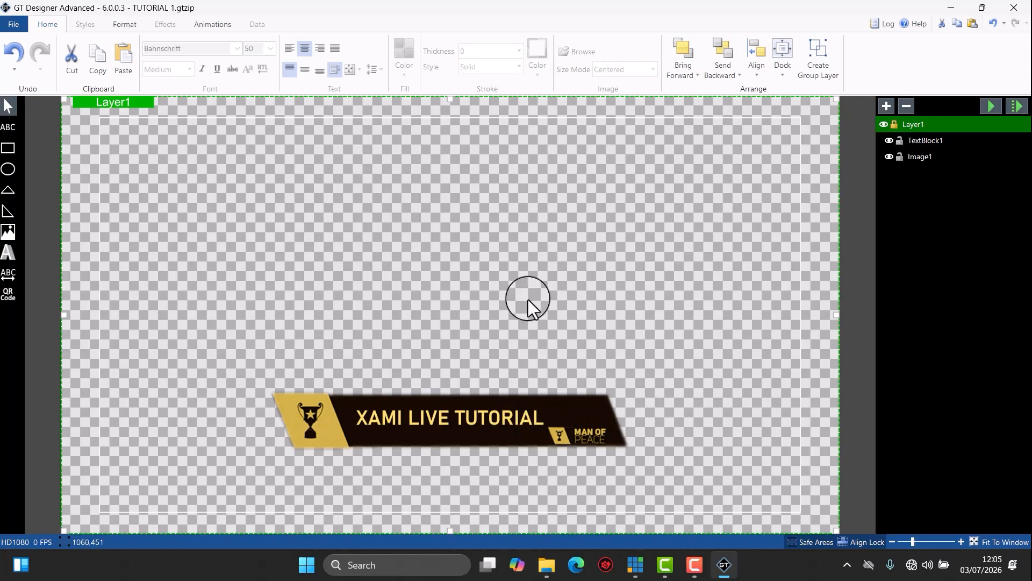
click(1004, 11)
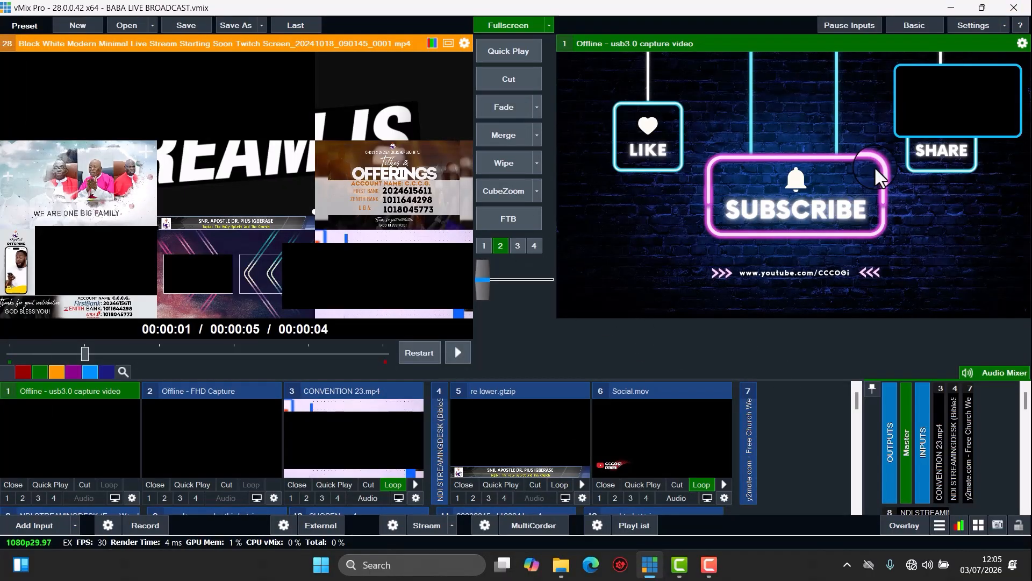
click(8, 521)
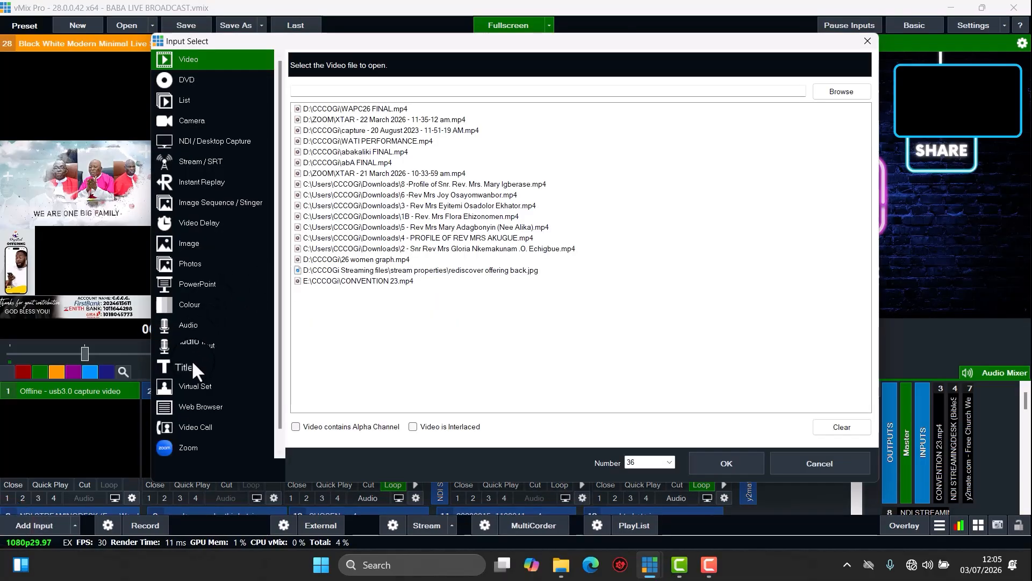
click(185, 367)
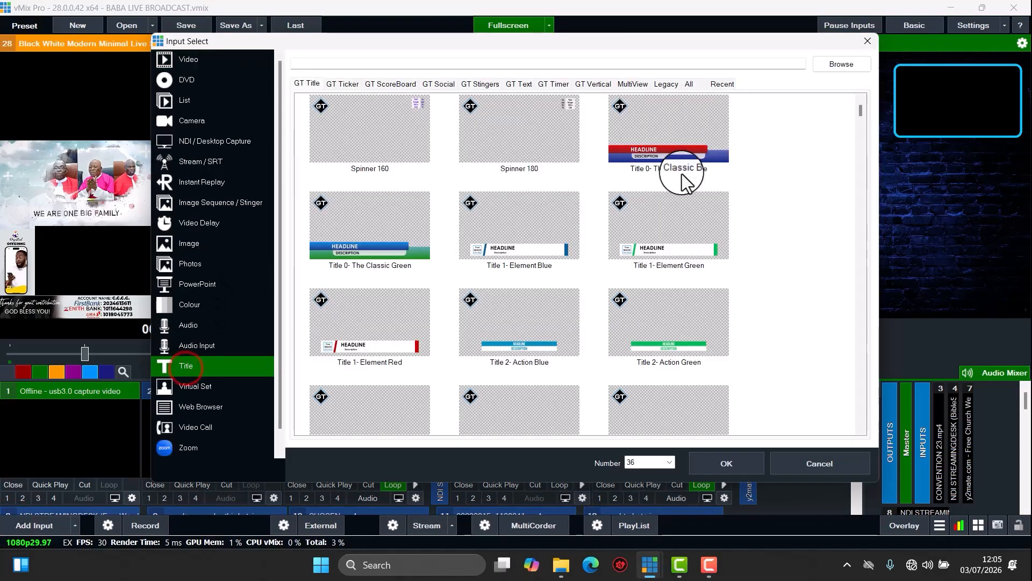
click(723, 84)
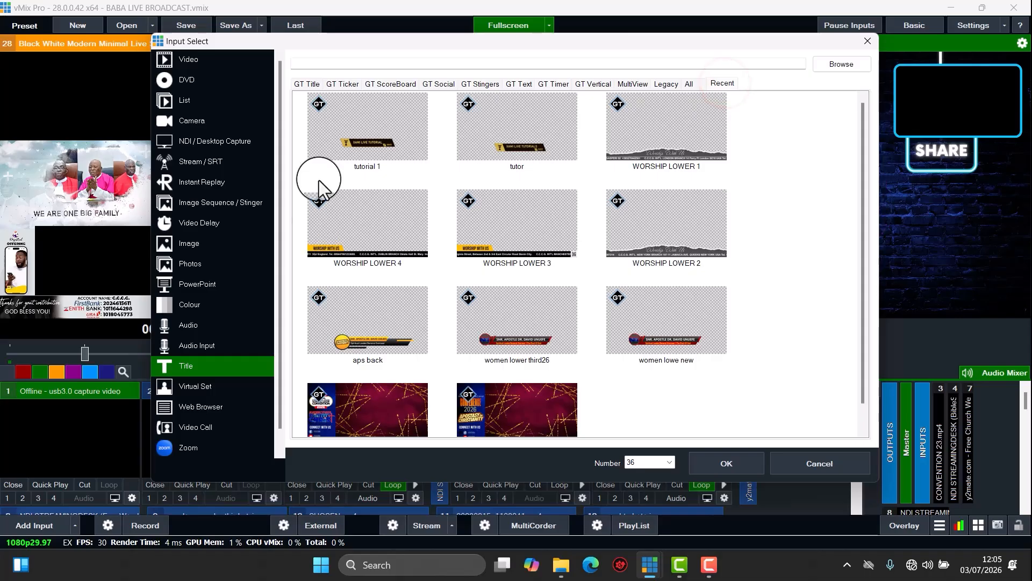
click(366, 143)
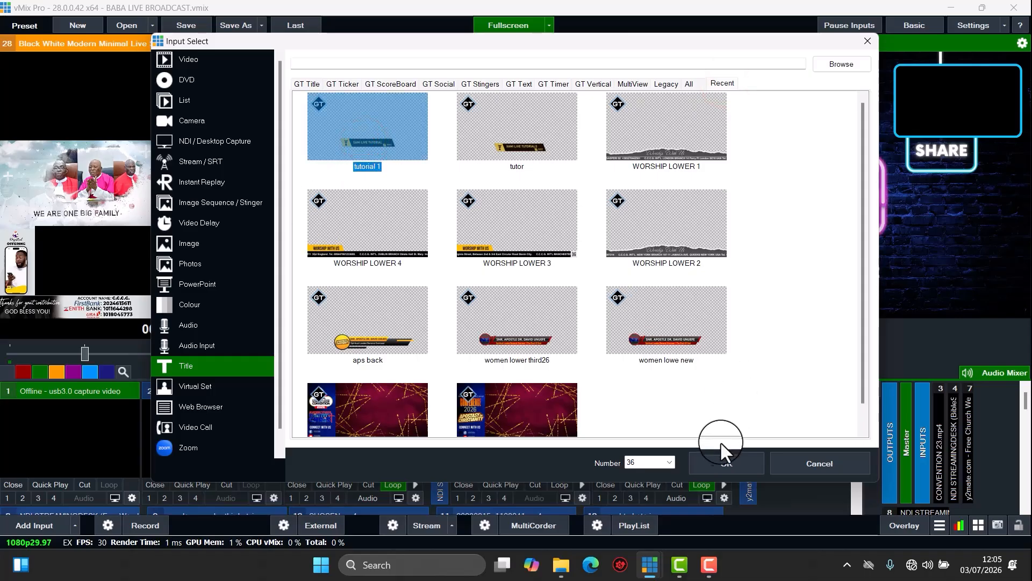
click(724, 457)
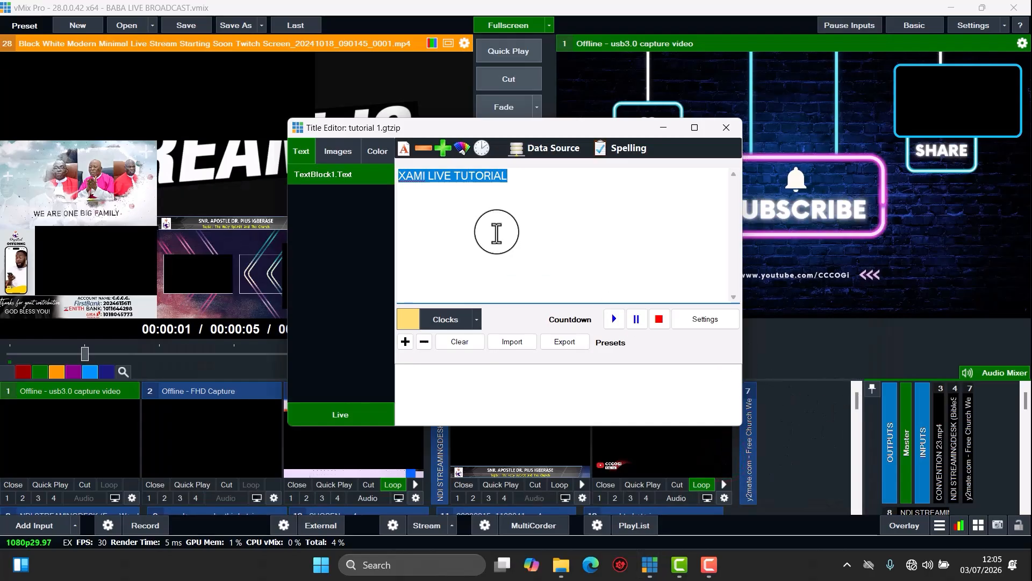
- Examine the font and colour settings for the title text in the title editor
click(404, 147)
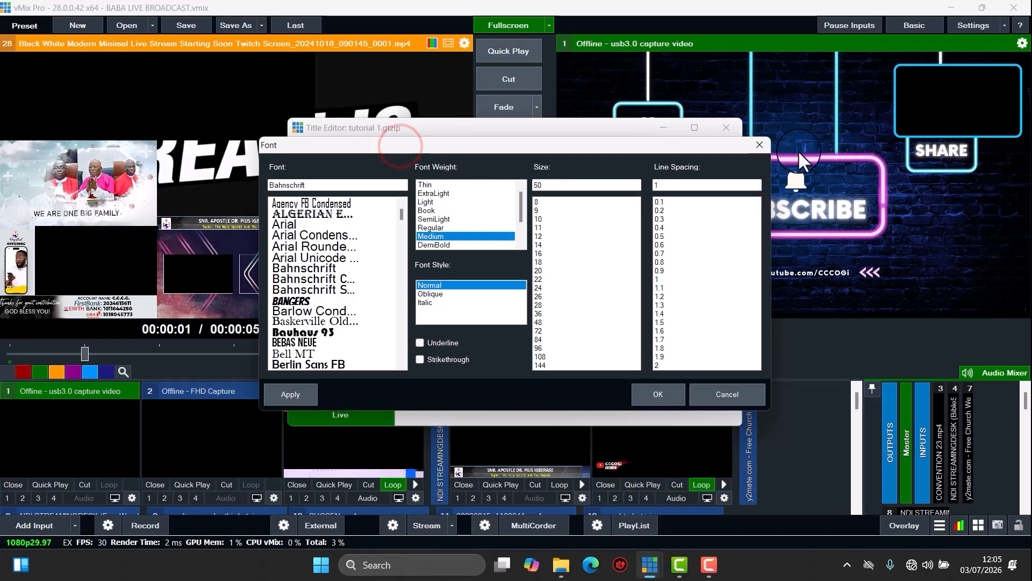
click(448, 209)
click(658, 394)
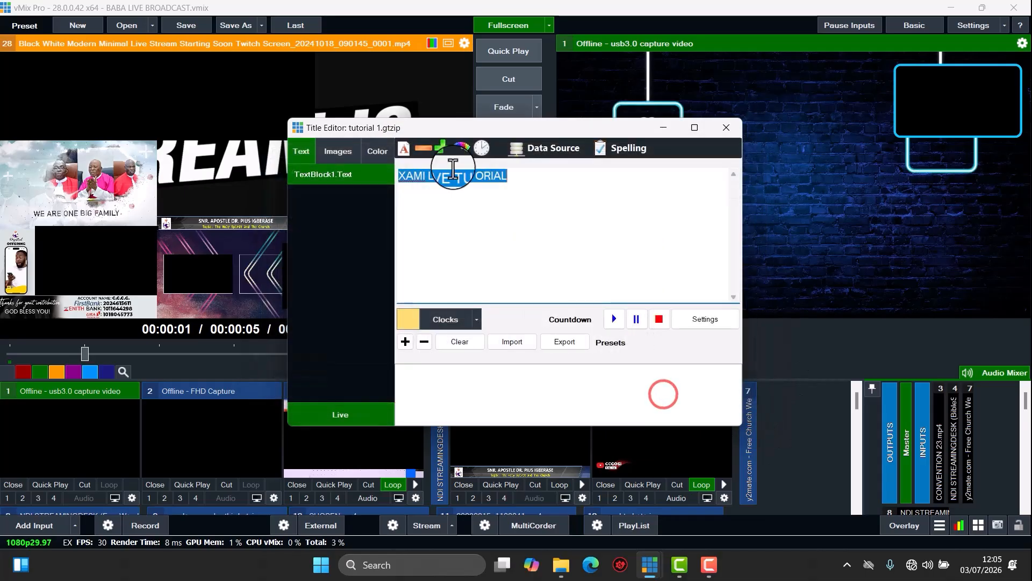
click(429, 152)
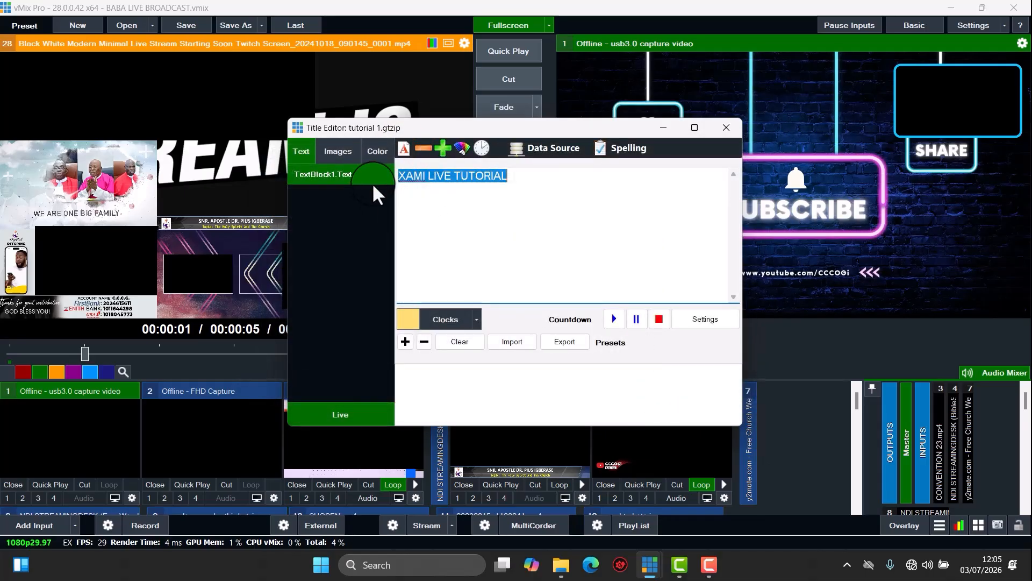
click(461, 149)
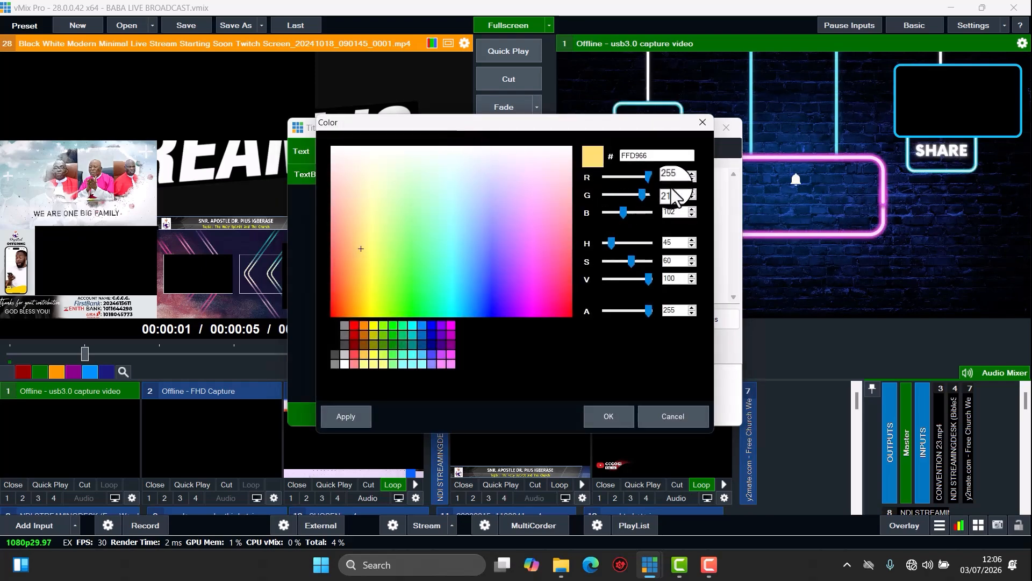
click(700, 123)
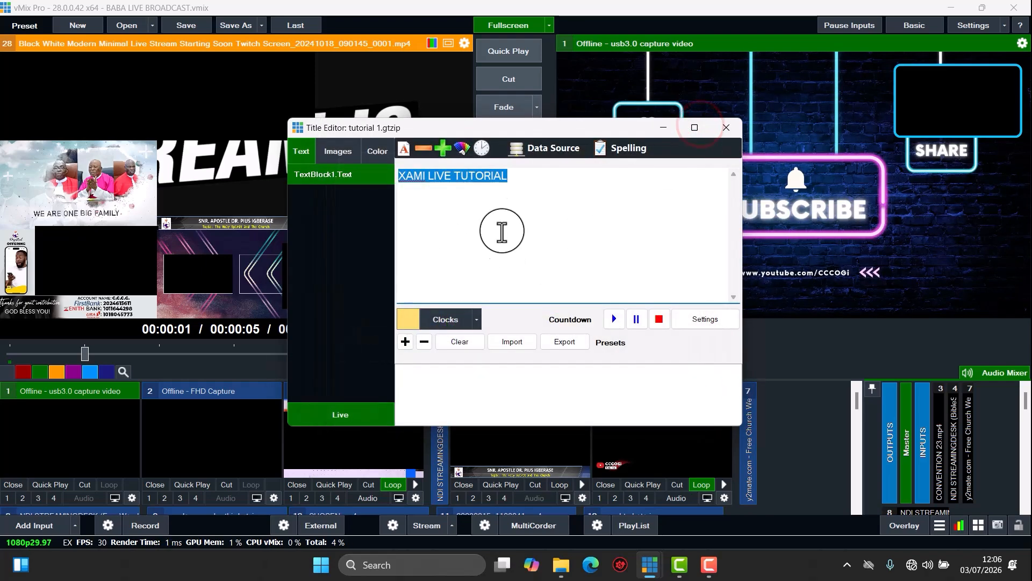
- Check the title's banner image and its text entry, and close the title editor
click(347, 154)
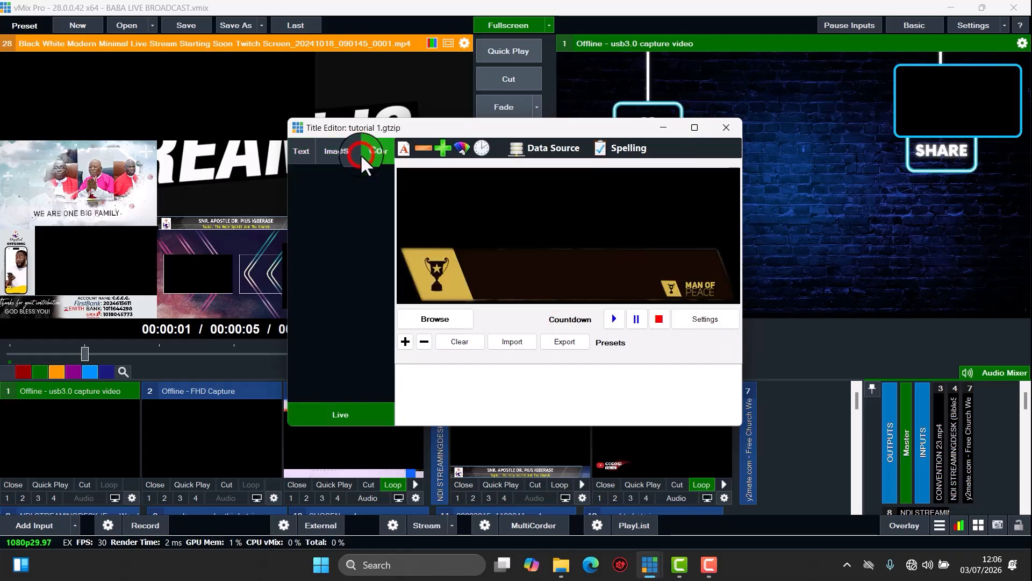
click(304, 150)
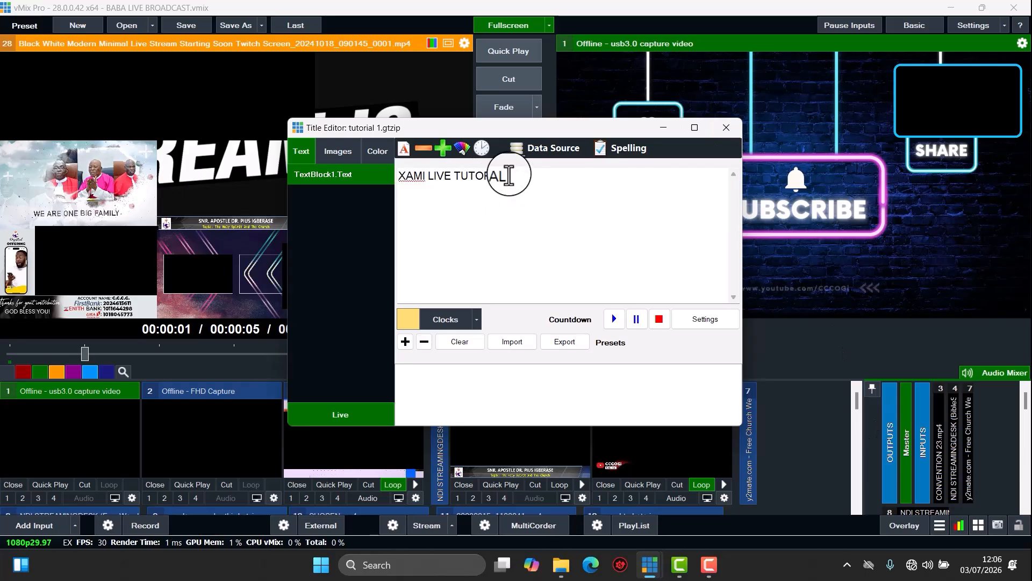
click(726, 128)
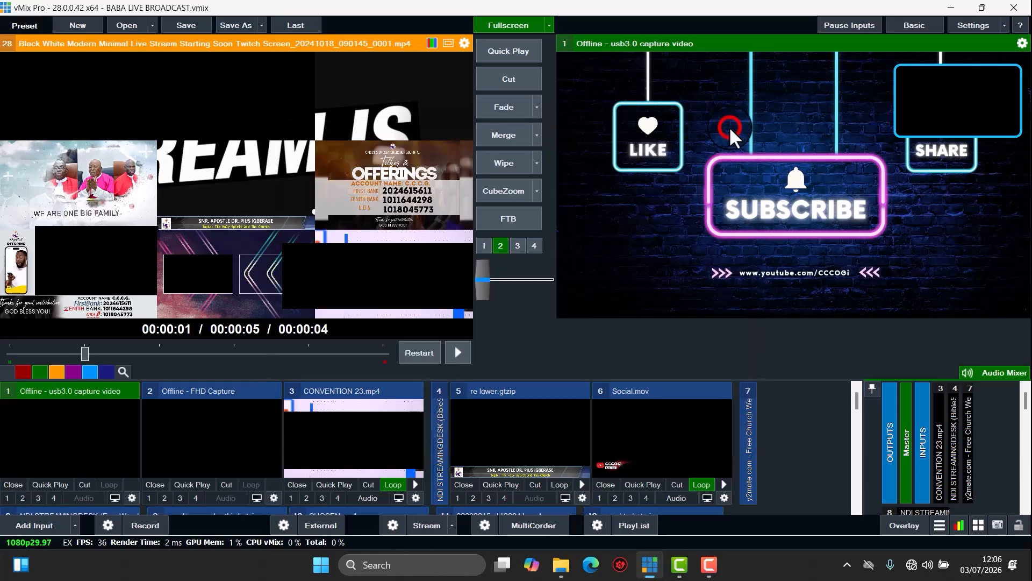
- Test the tutorial 1 title on the live output by showing it on overlay 3 and taking it off again
drag(854, 395, 853, 495)
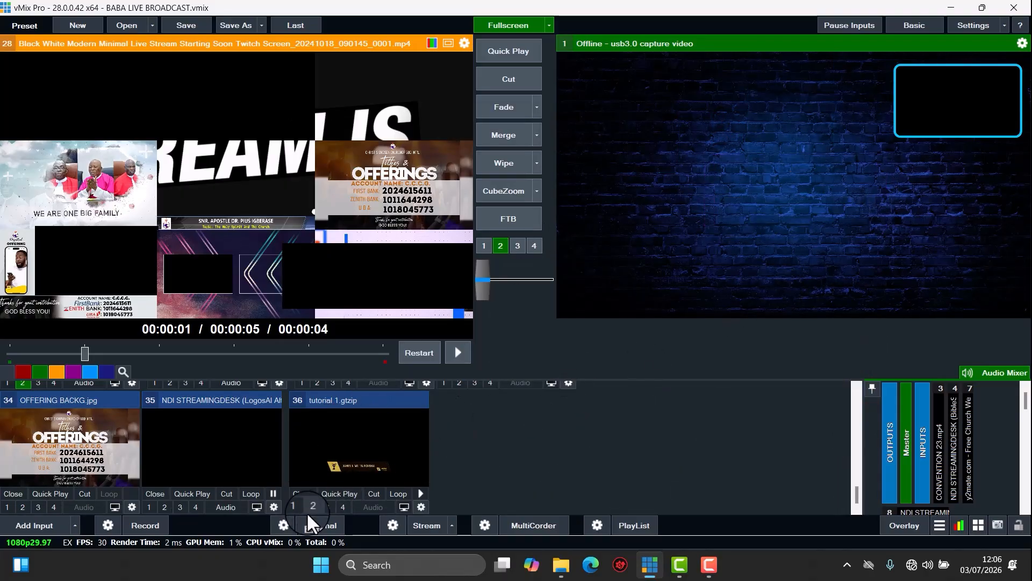
click(325, 507)
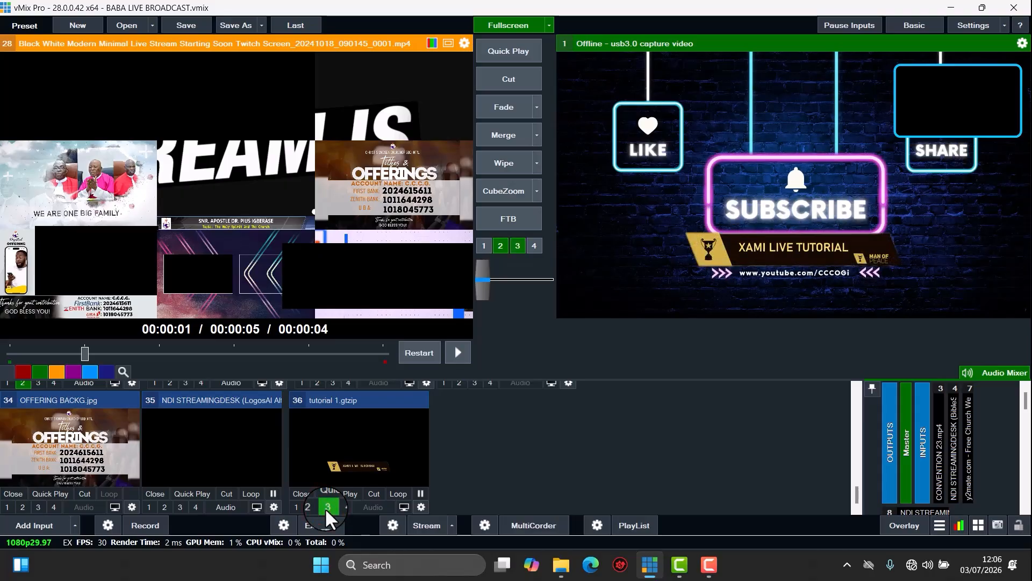
click(325, 508)
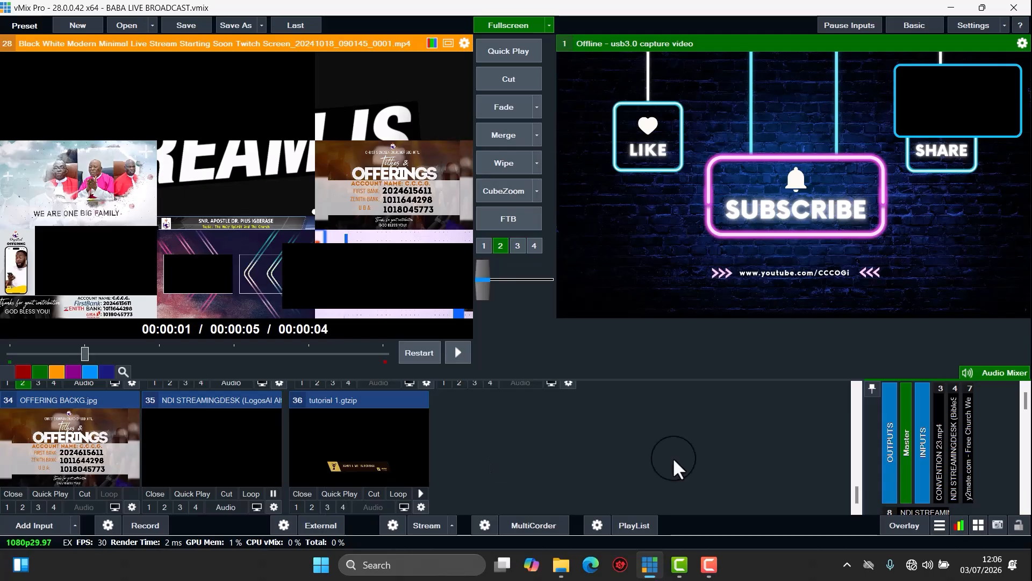
drag(857, 503, 859, 387)
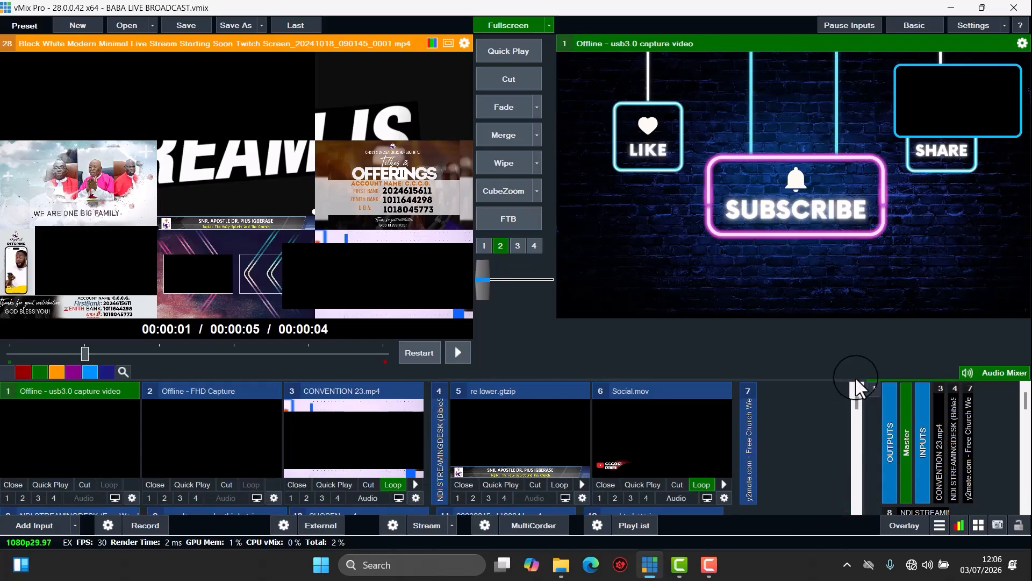